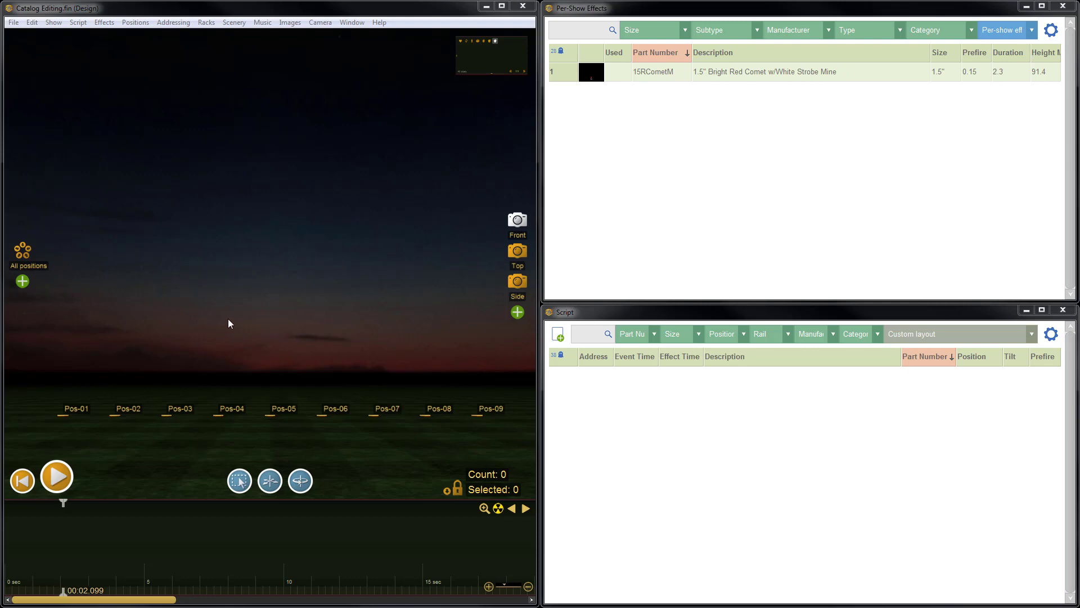
- Insert three 1.5" Bright Red Comet w/White Strobe Mine effects at Pos-01
left_click(73, 409)
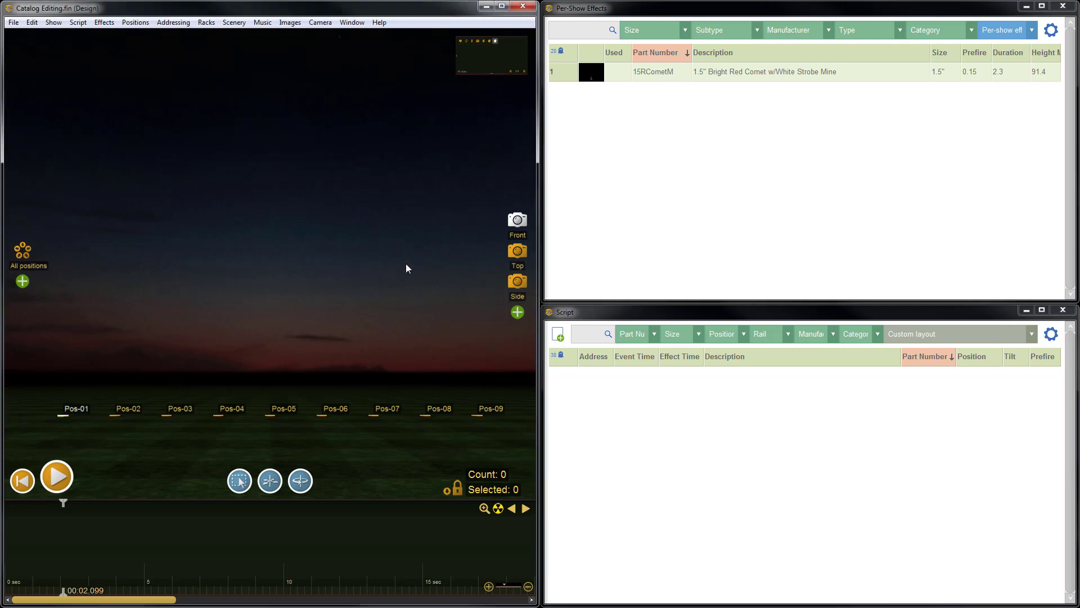
left_click(591, 74)
left_click(590, 73)
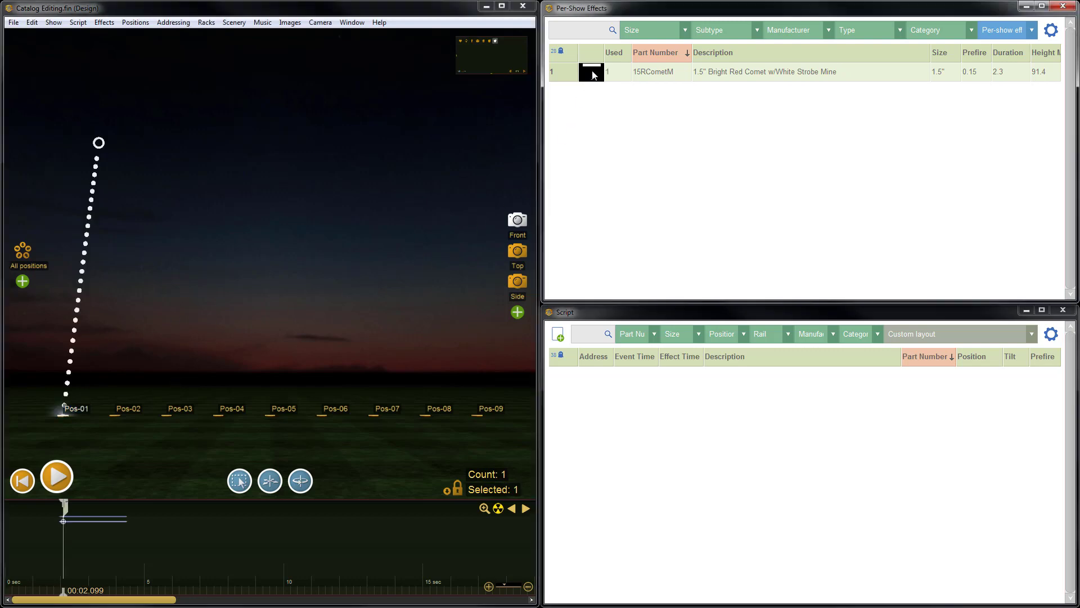
left_click(593, 72)
- Make the three Pos-01 comets into a left-right fan with a total angle of 40 degrees
left_click_drag(56, 558, 84, 509)
key("ctrl+f")
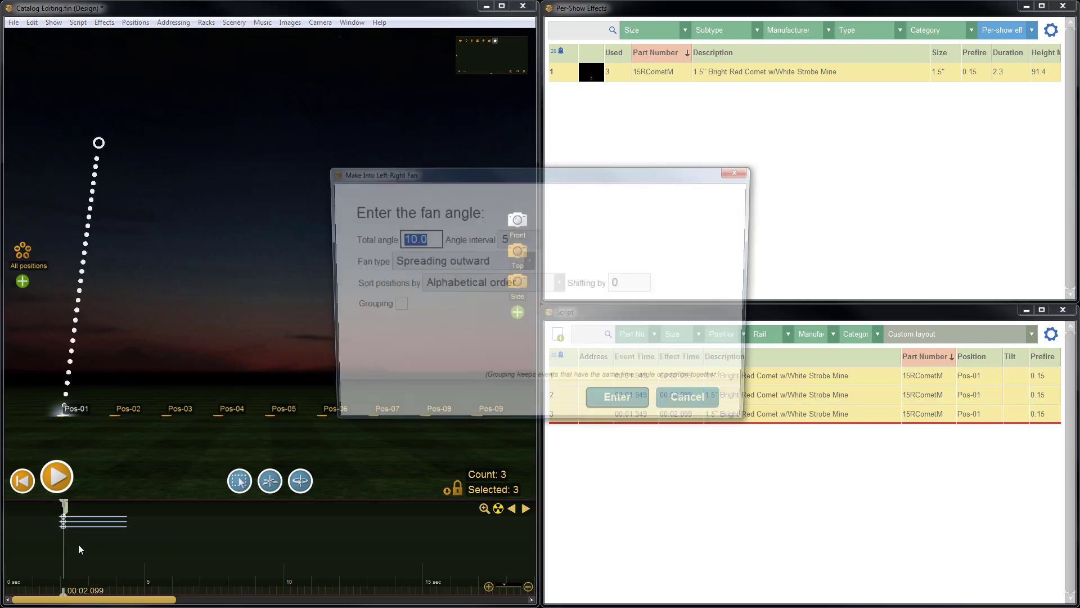
type("40")
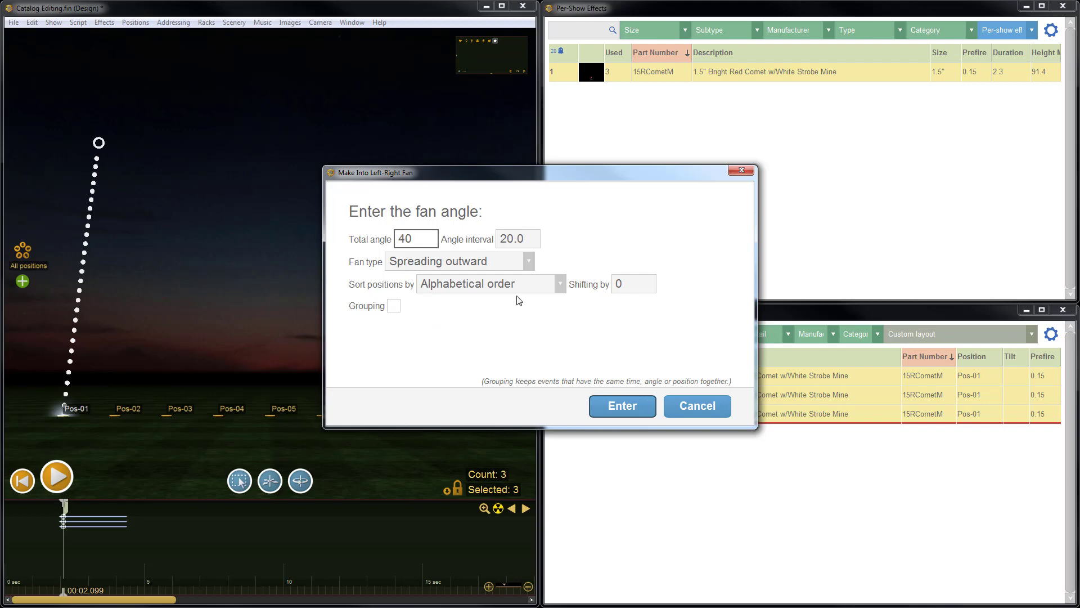
left_click(613, 412)
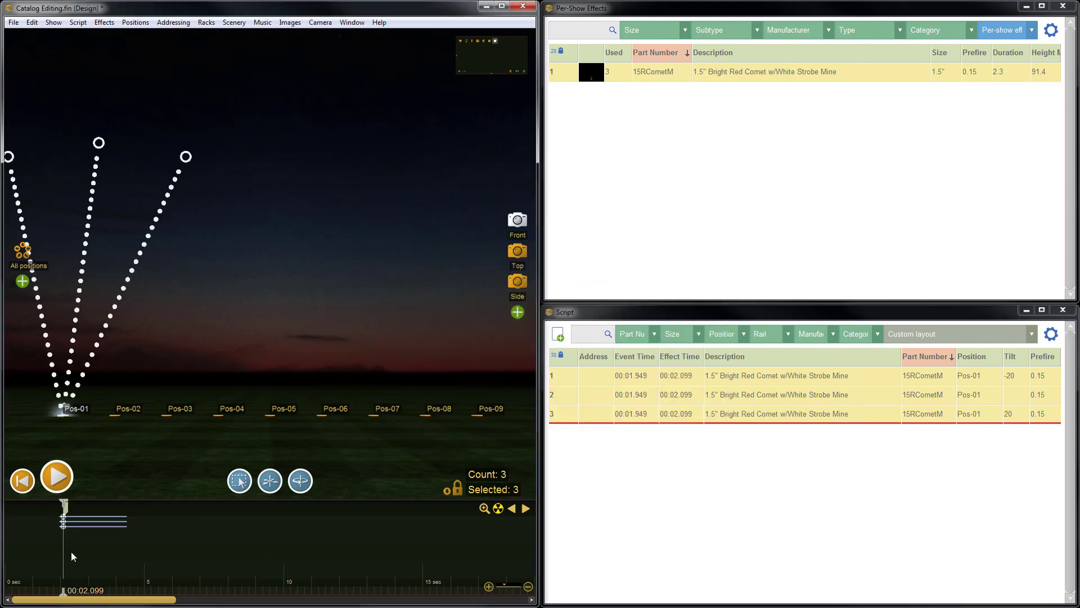
- Preview the fan along the timeline and check that its comets can be selected individually
left_click(60, 543)
left_click_drag(66, 502, 120, 502)
left_click(87, 527)
left_click(87, 521)
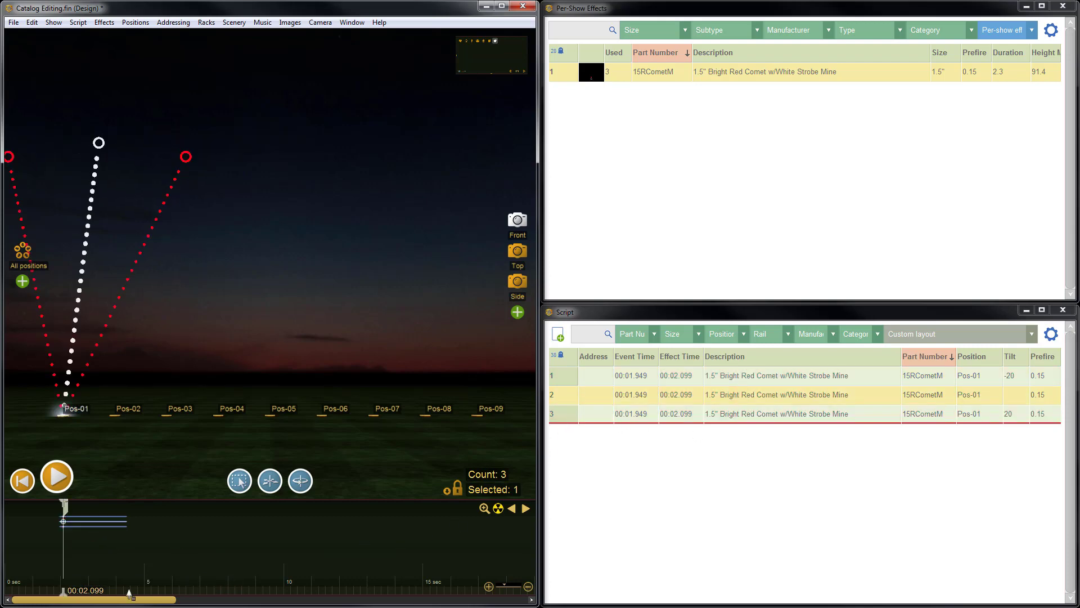
- Combine the three Pos-01 comets as a group and preview the grouped fan on the timeline
left_click_drag(51, 548, 80, 550)
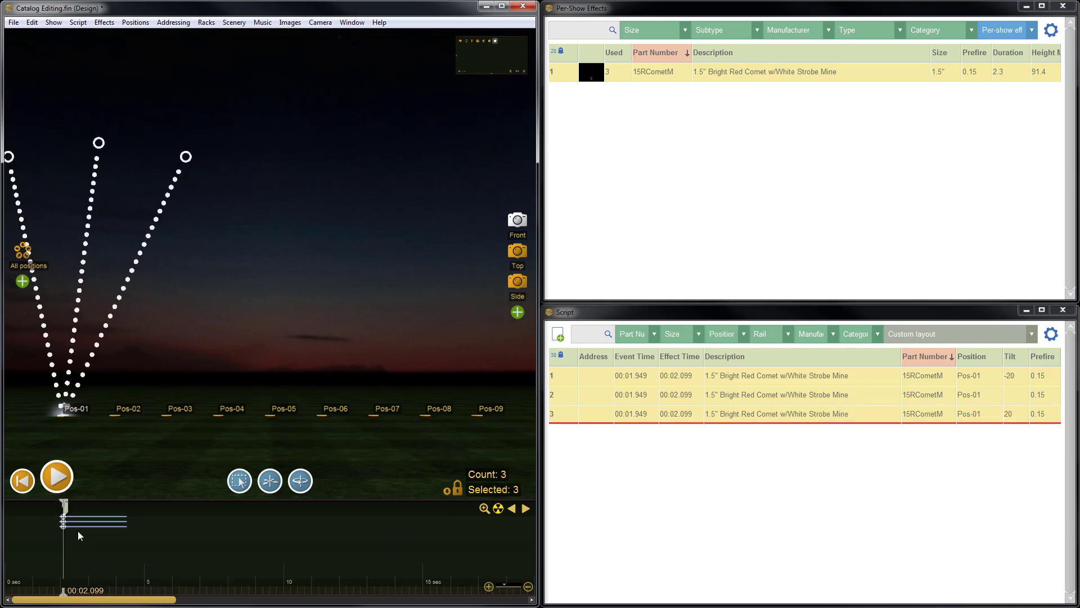
left_click(75, 25)
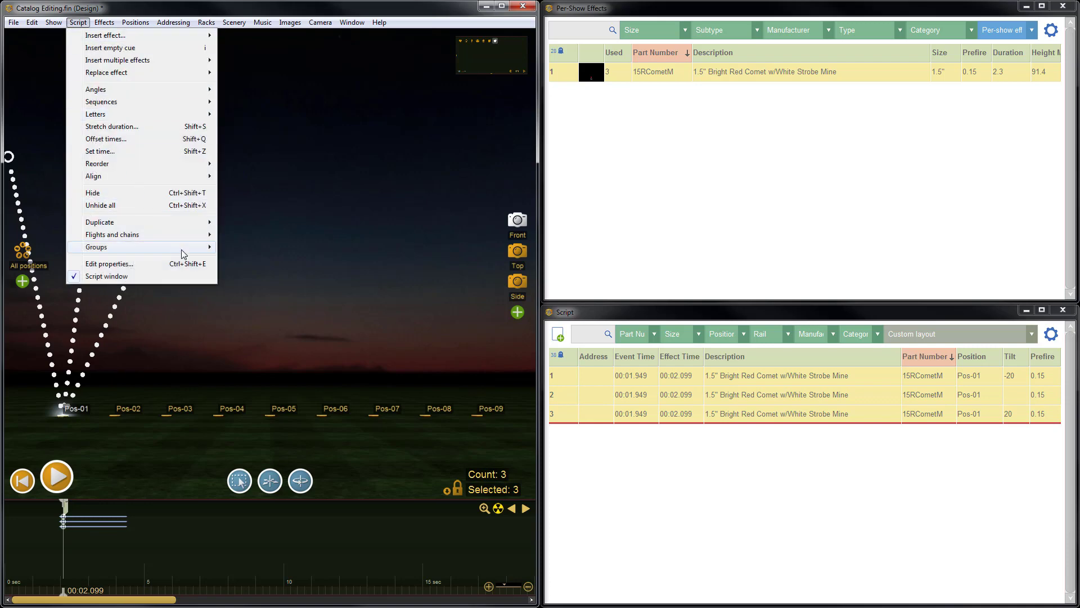
mouse_move(181, 249)
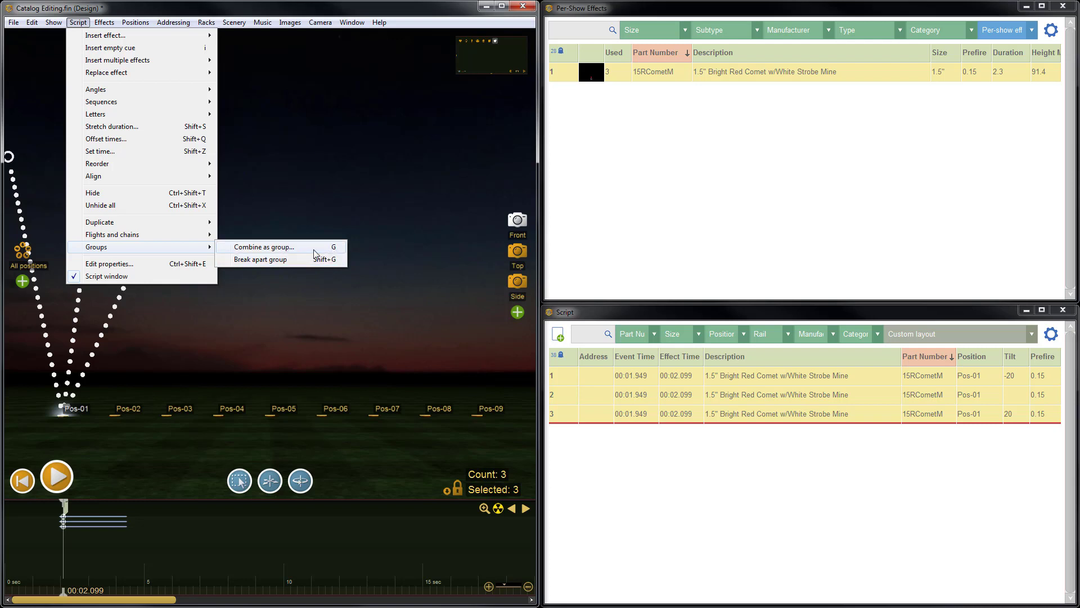
left_click(313, 253)
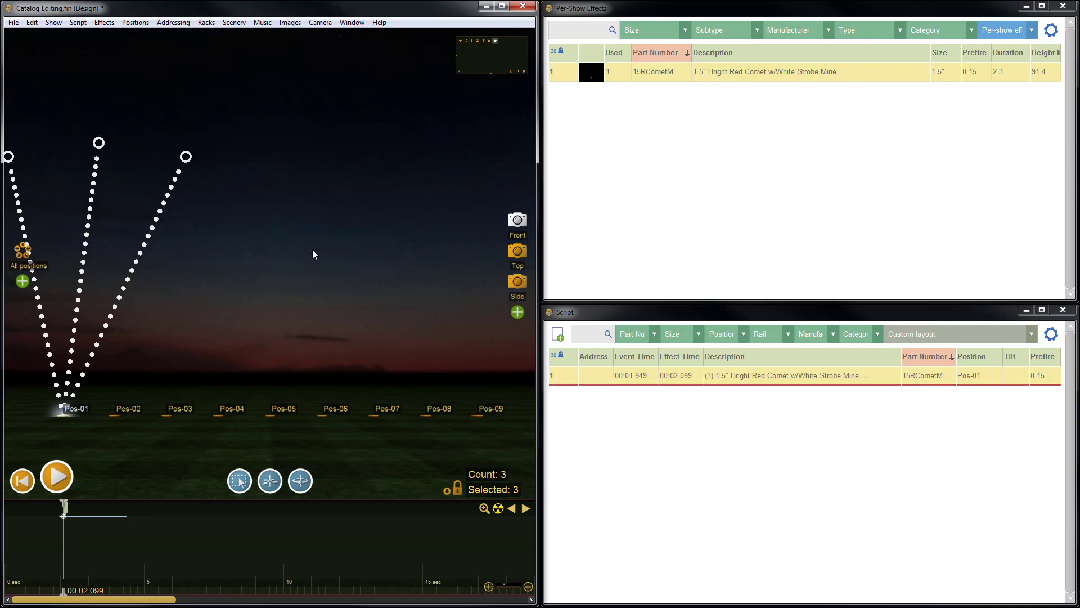
left_click(86, 539)
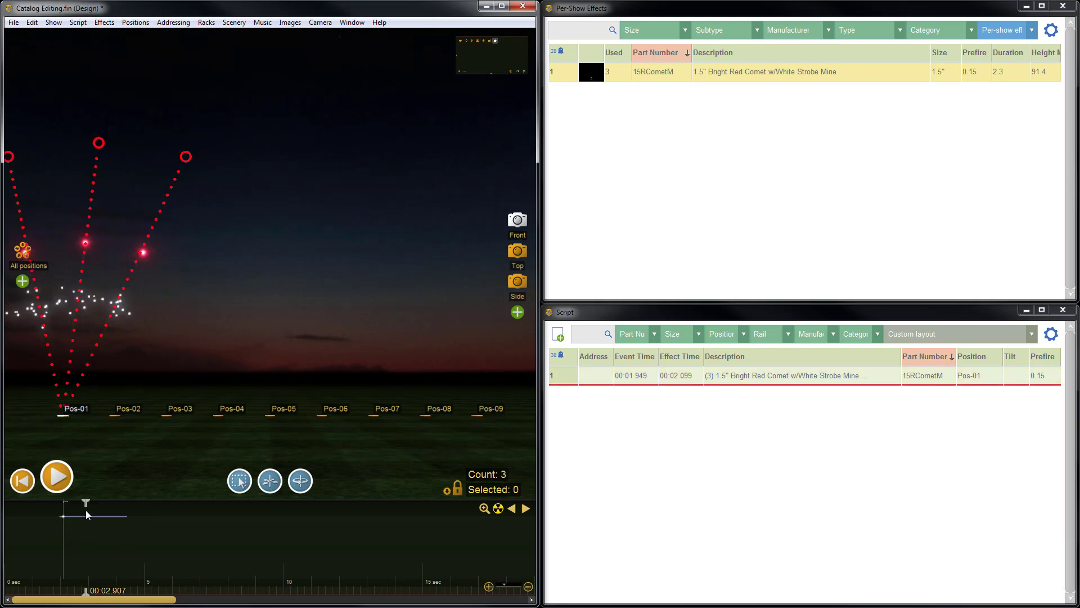
mouse_move(86, 508)
left_mouse_down()
mouse_move(64, 509)
mouse_move(87, 506)
left_mouse_up()
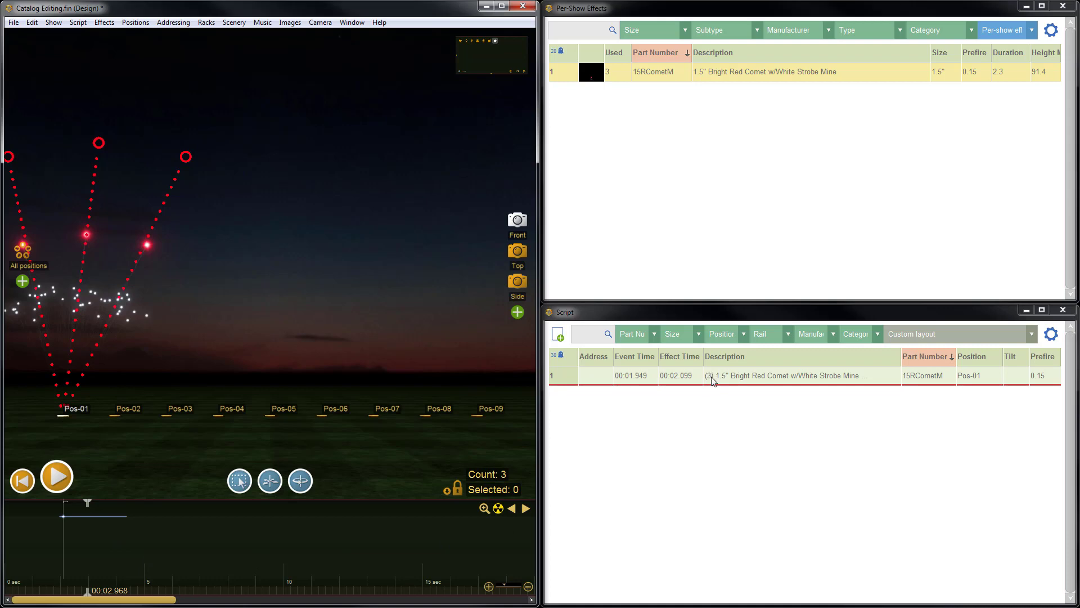
- Copy the grouped fan from Pos-01 to positions Pos-02 through Pos-09
left_click(592, 380)
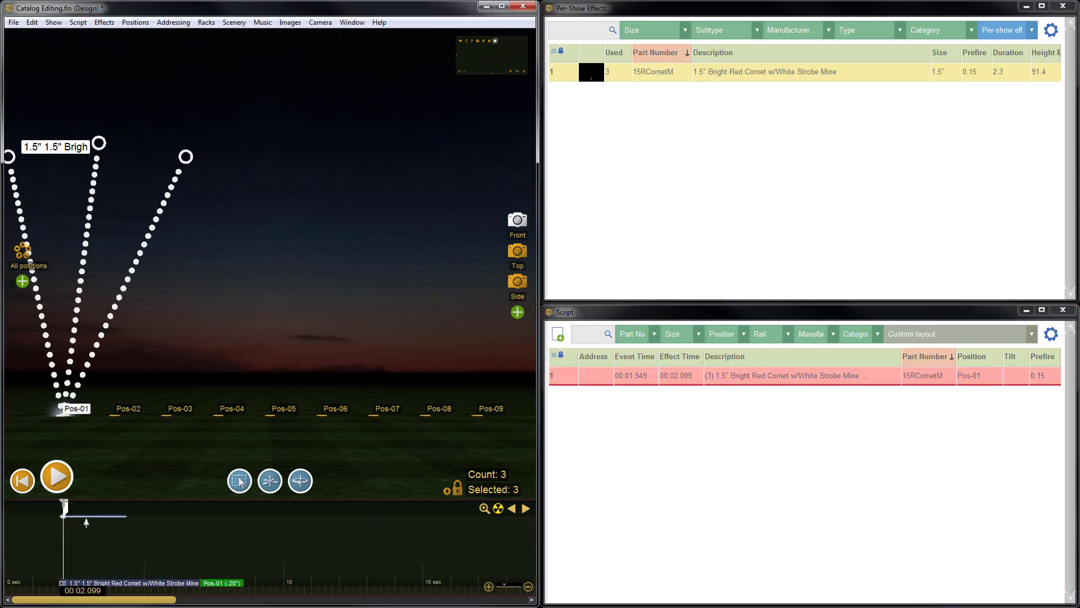
left_click_drag(105, 421, 509, 386)
key("ctrl+v")
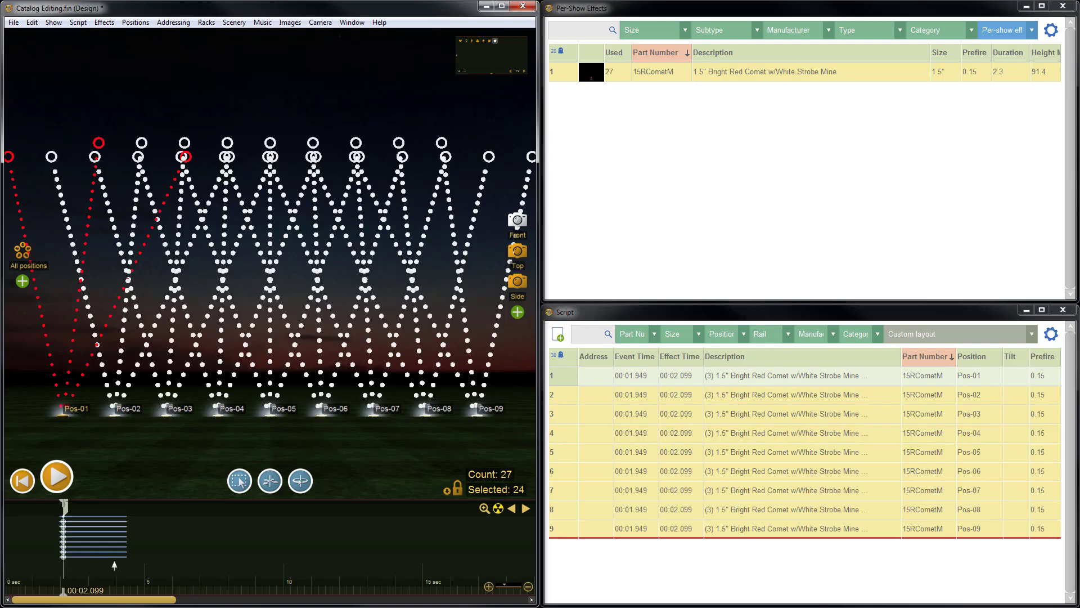
- Make all nine fan groups into a first-to-last sequence with a time interval of .2 and Grouping enabled
left_click_drag(56, 567, 84, 565)
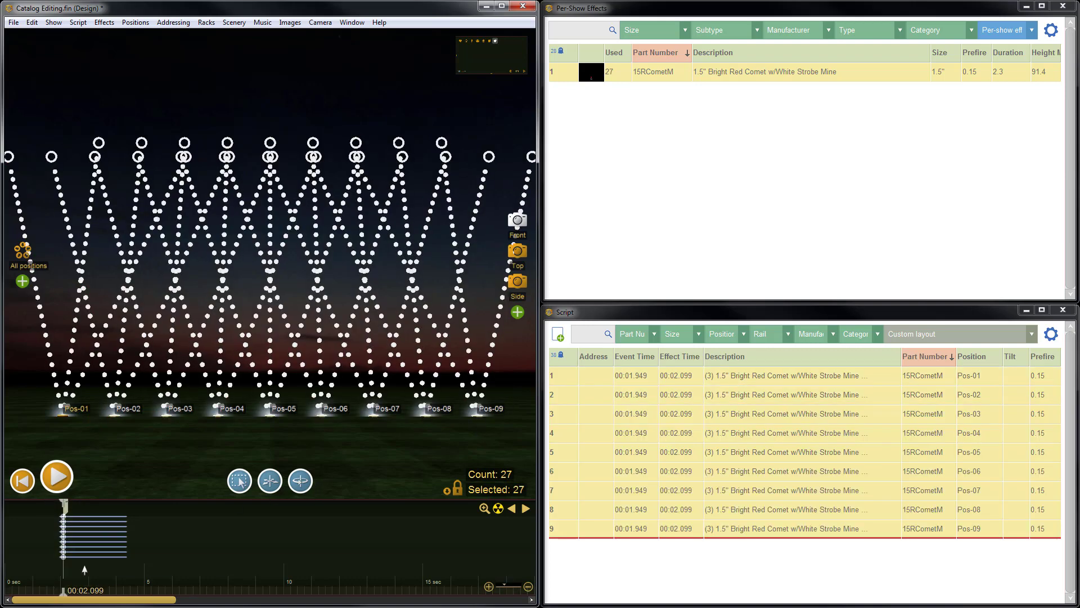
key("ctrl+e")
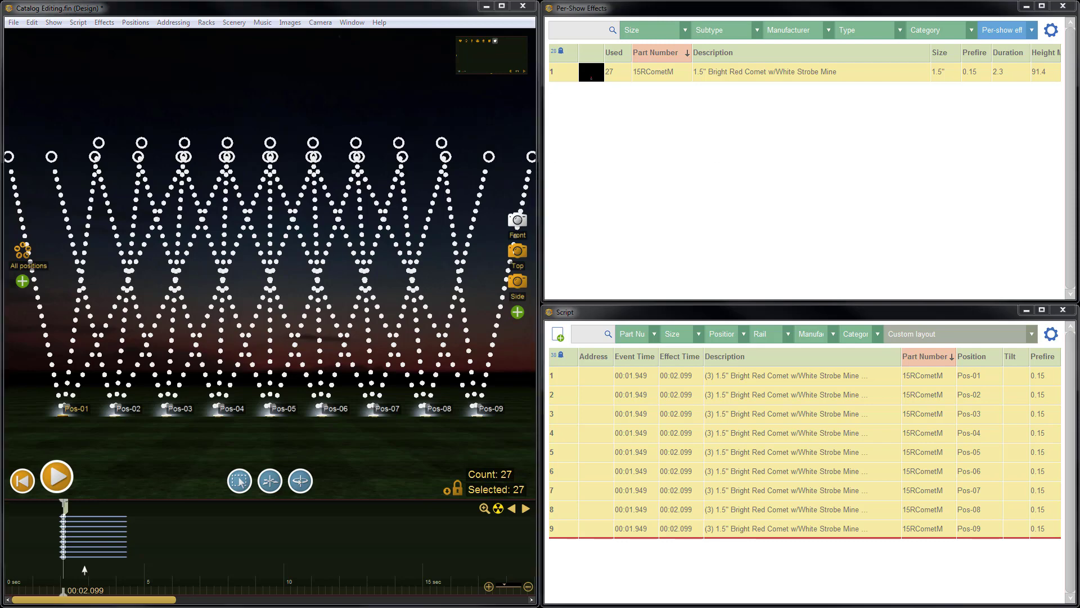
left_click_drag(534, 237, 461, 240)
type(".2")
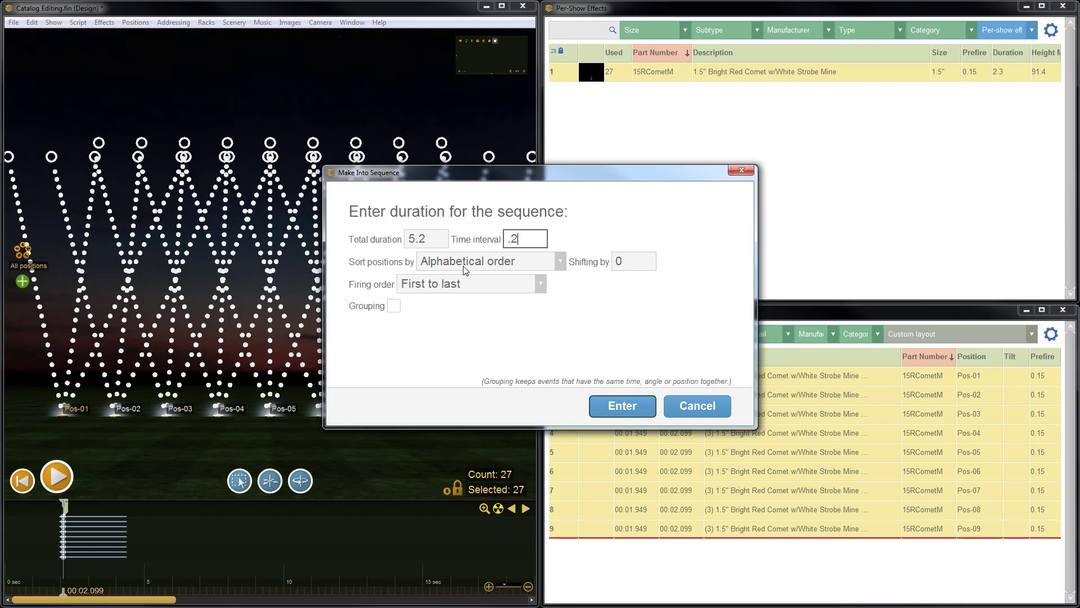
left_click(393, 306)
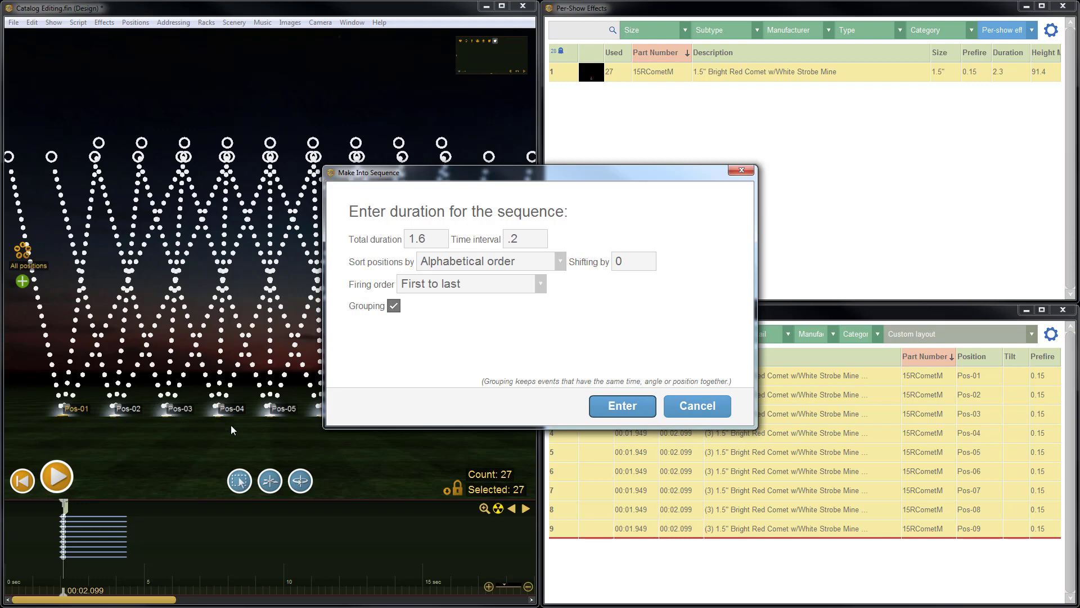
left_click(616, 407)
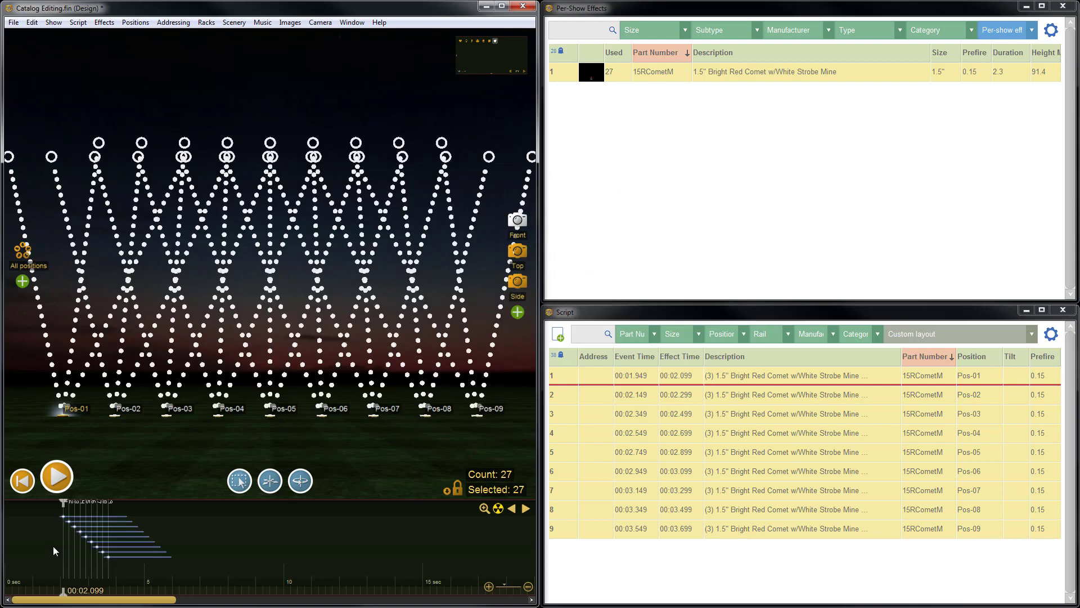
- Play back the sequence of nine fans and return the playhead to before its start
key("space")
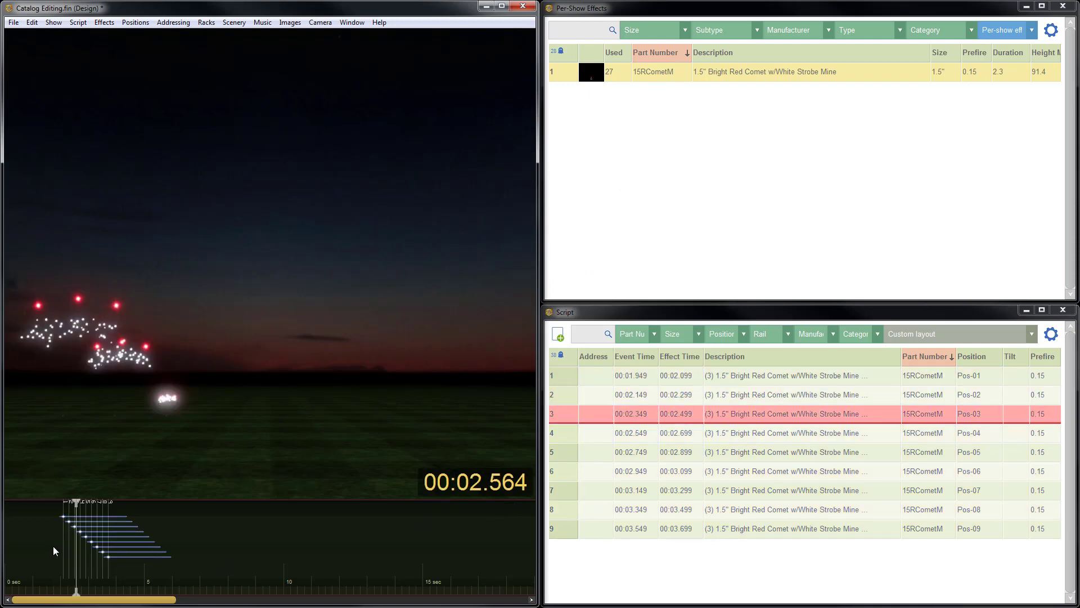
key("space")
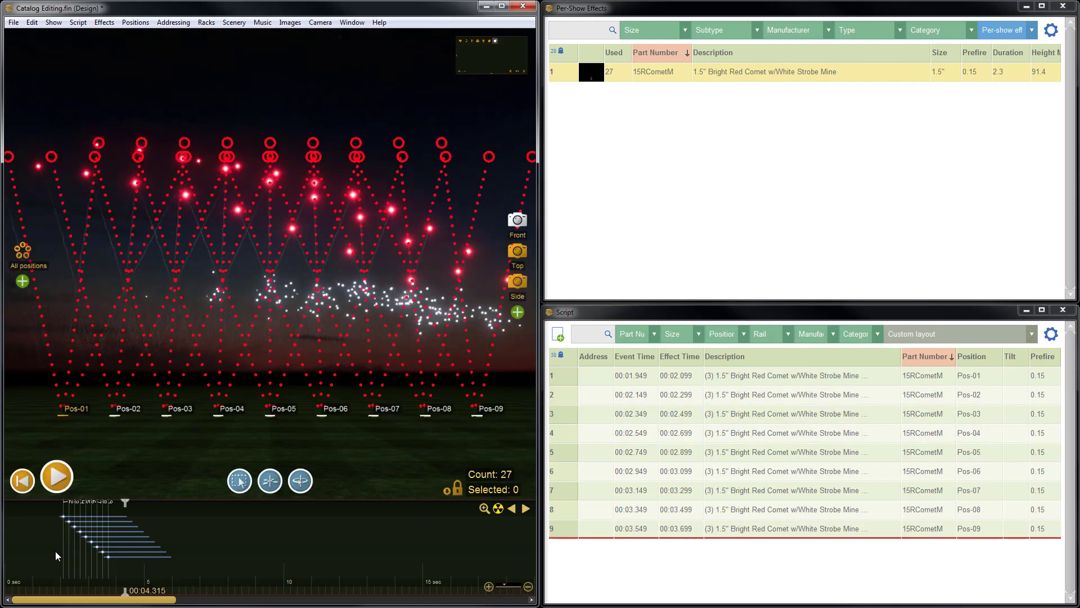
left_click(56, 552)
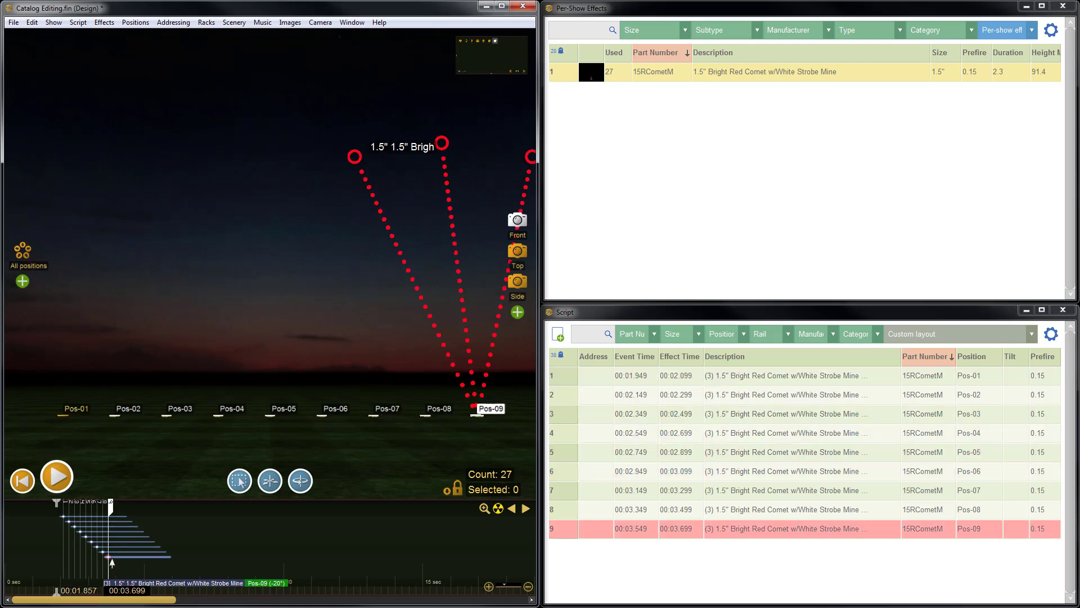
- Copy the nine sequenced fan groups to 00:08.114 on the timeline and combine the copies as a single group
left_click_drag(52, 506, 118, 567)
left_click(52, 557)
left_click_drag(51, 550, 123, 560)
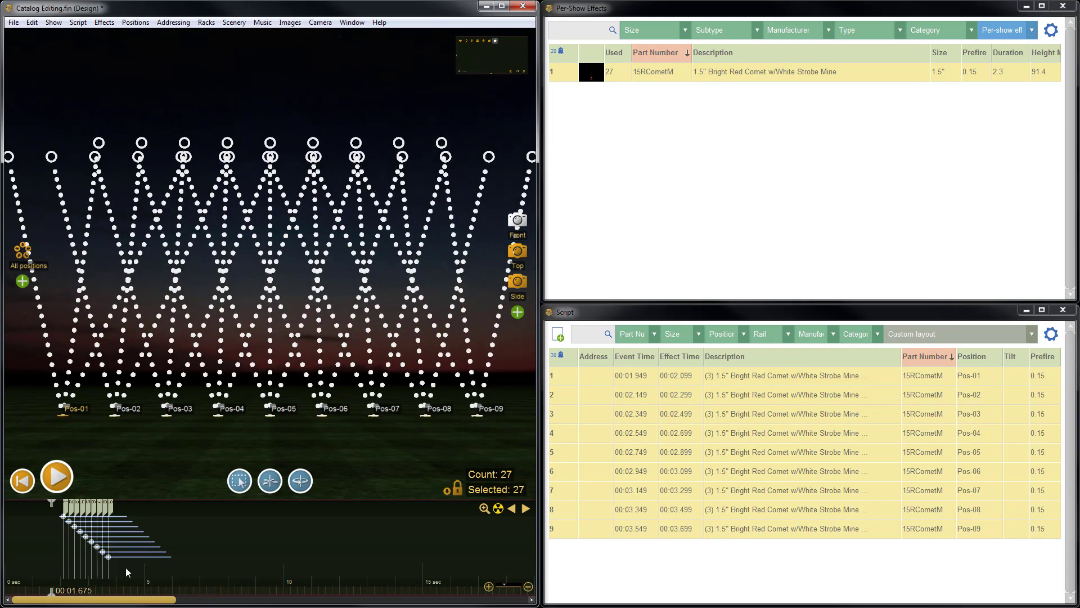
left_click(231, 540)
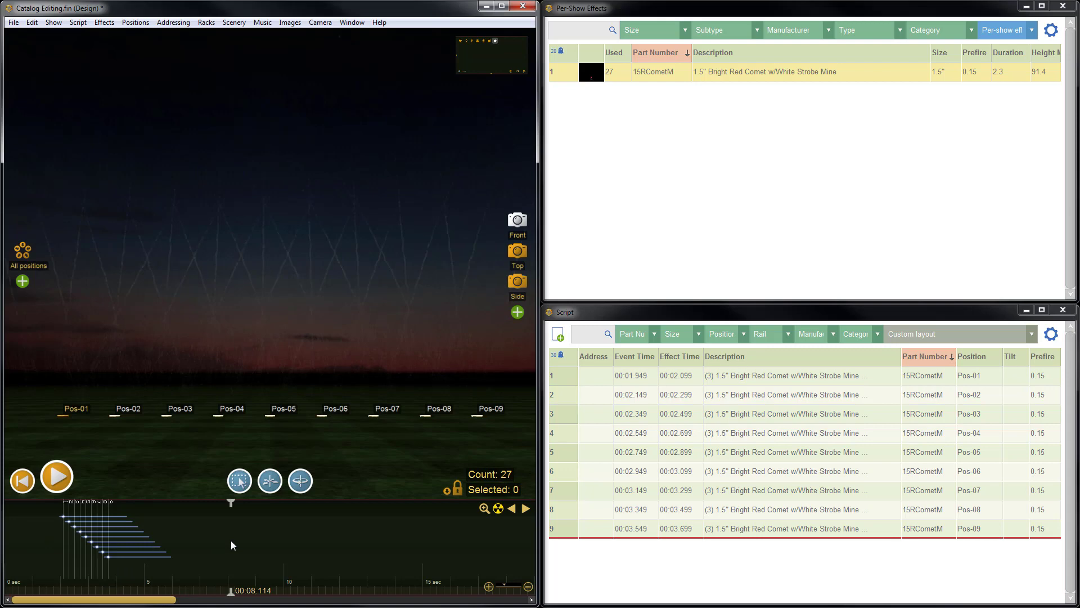
key("ctrl+v")
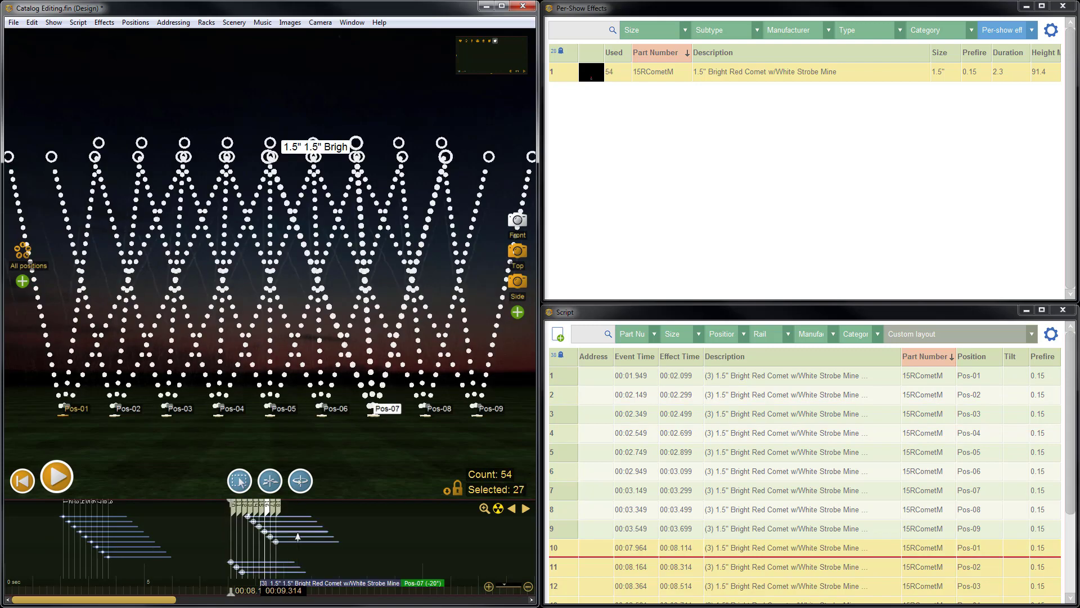
- Play back the combined group starting from about 00:07.7
left_click(220, 525)
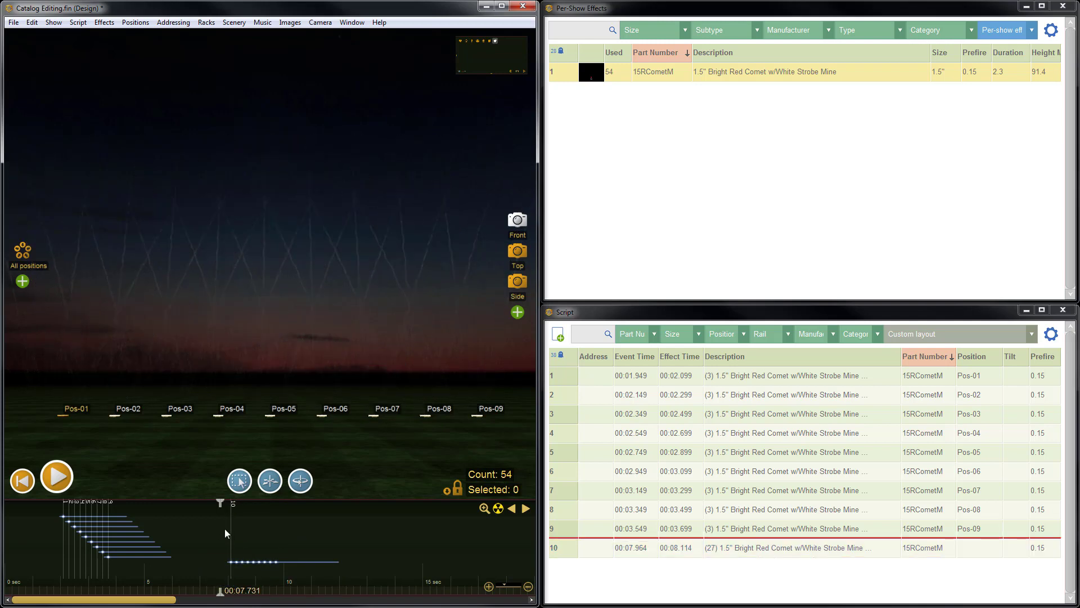
key("space")
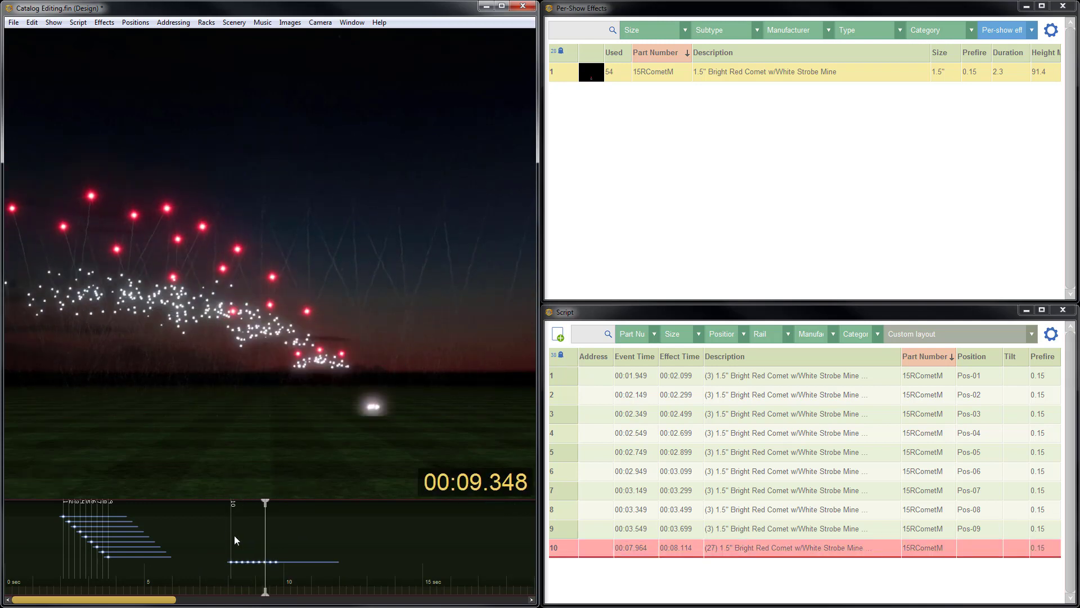
key("space")
- Try pasting a copy of the combined group at 00:12.434 and shifting it along the timeline, and delete that copy
left_click(351, 534)
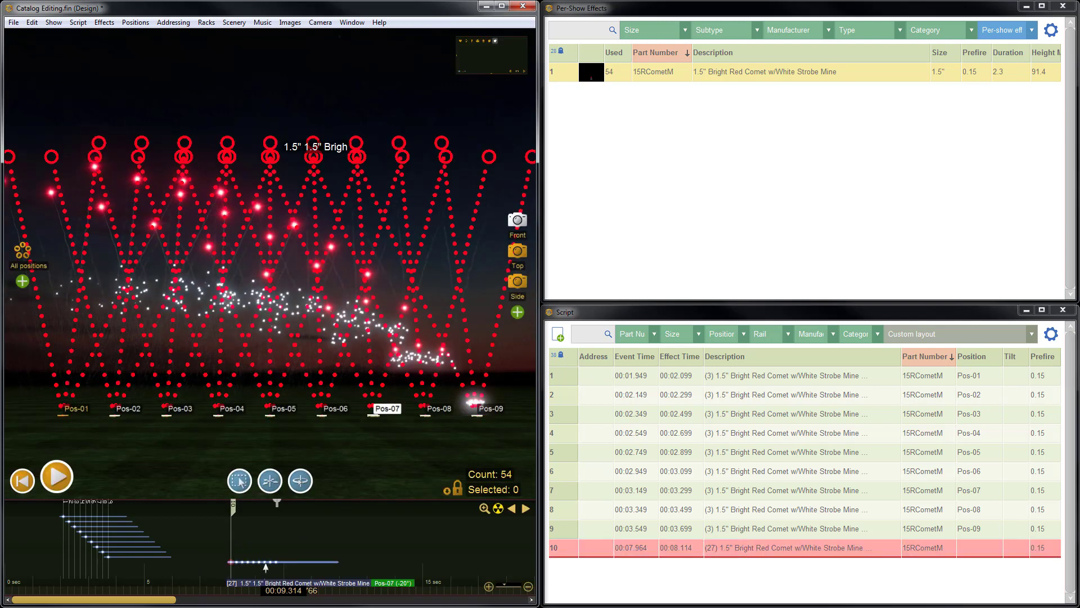
key("ctrl+v")
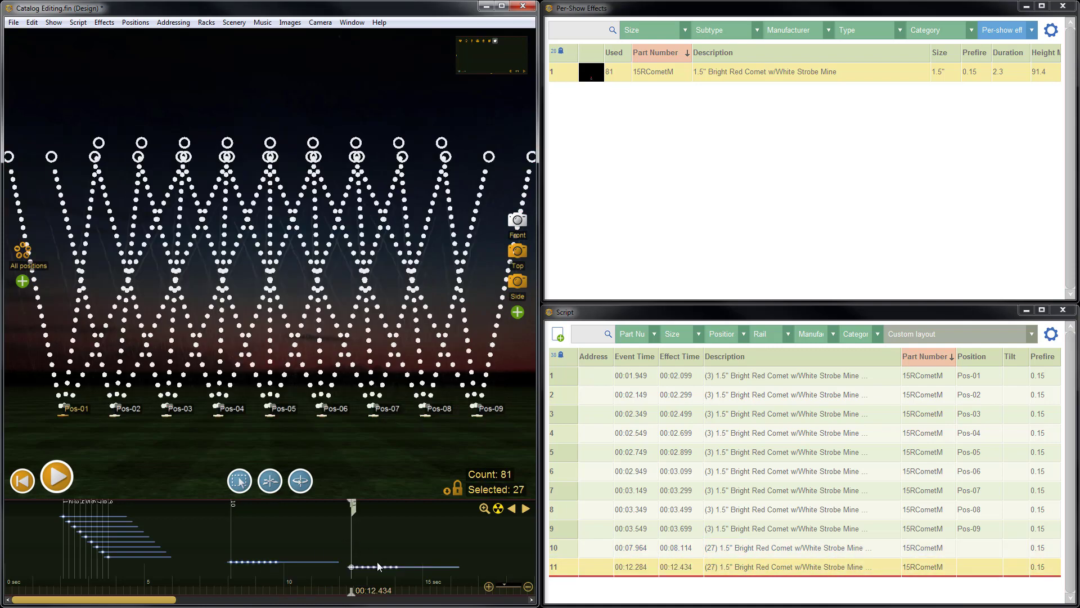
left_click_drag(377, 565, 380, 566)
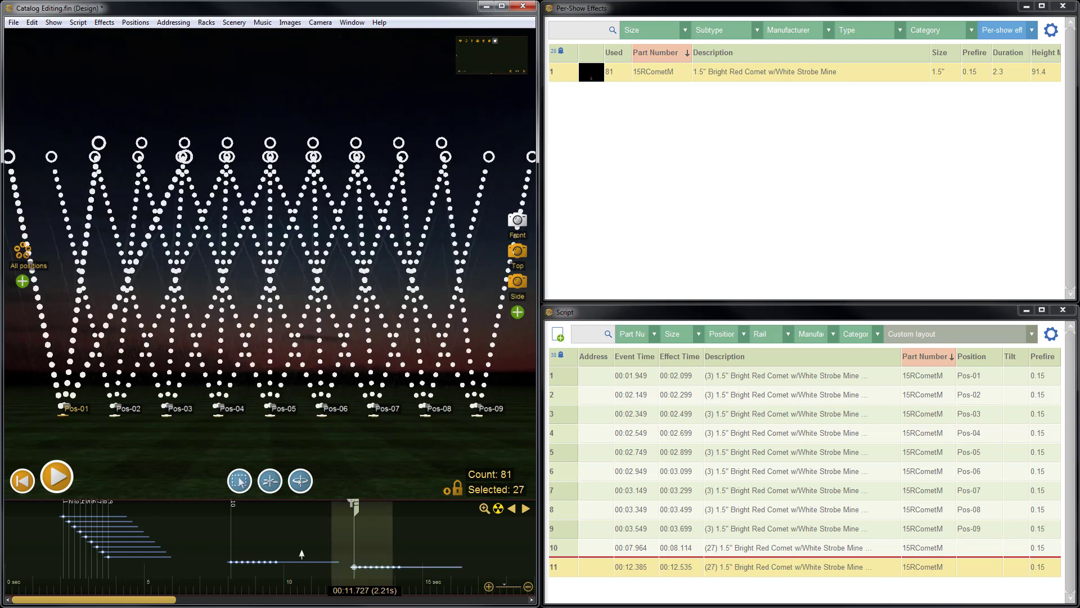
key("Delete")
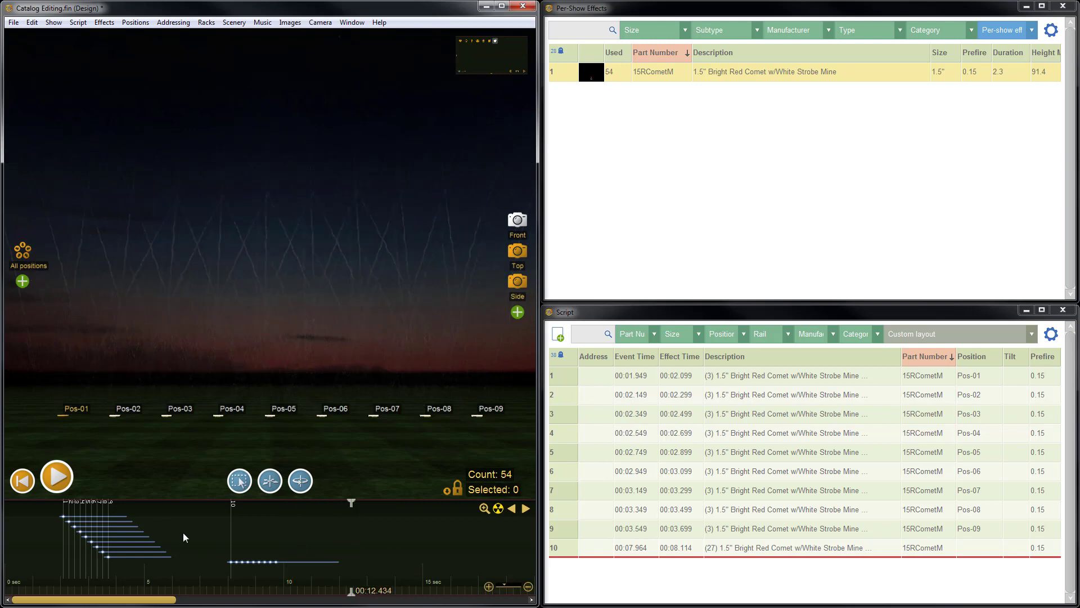
- Break apart the combined group at 00:08.114 into individual comets and play them back
left_click(183, 533)
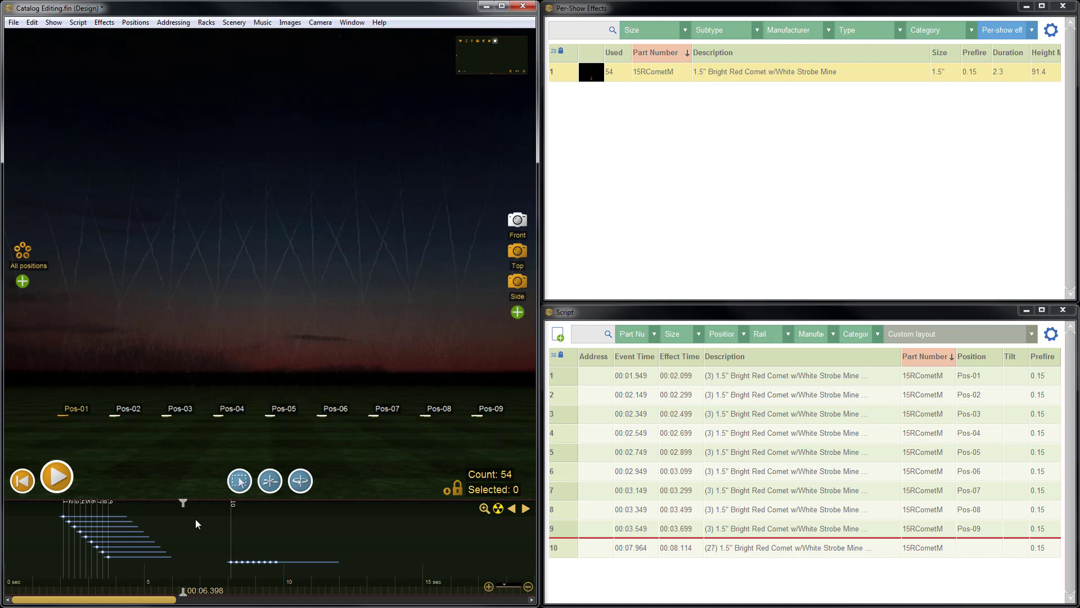
left_click(231, 561)
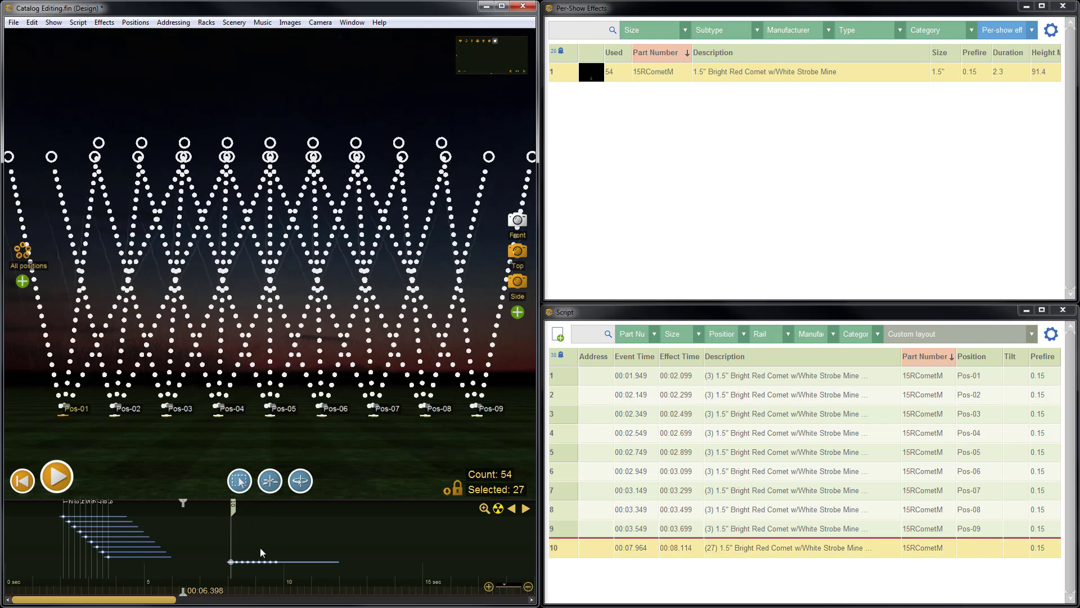
key("ctrl+u")
key("ctrl+z")
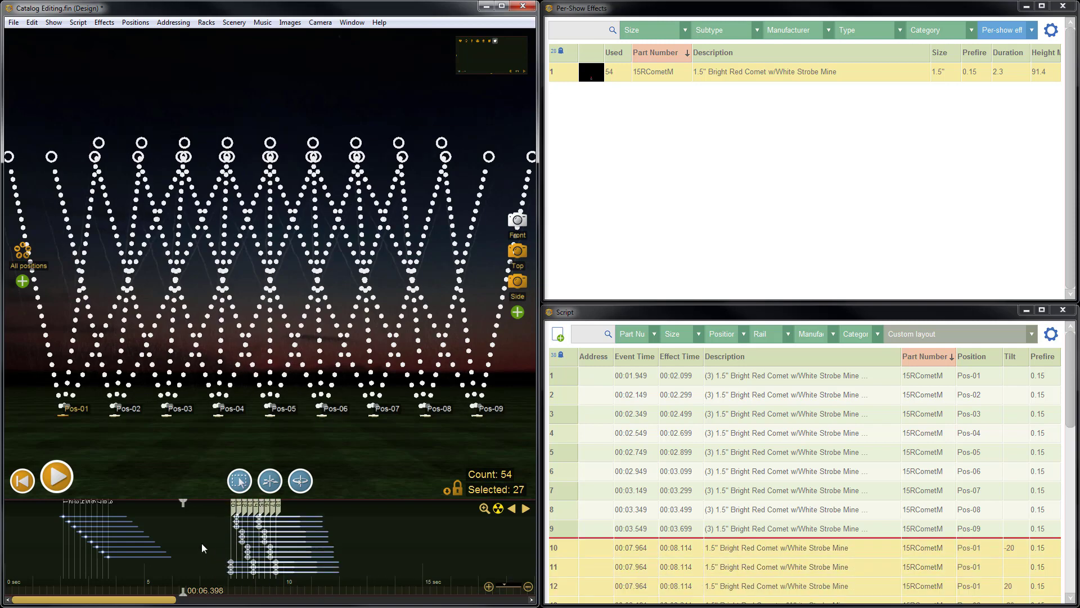
left_click(210, 533)
key("space")
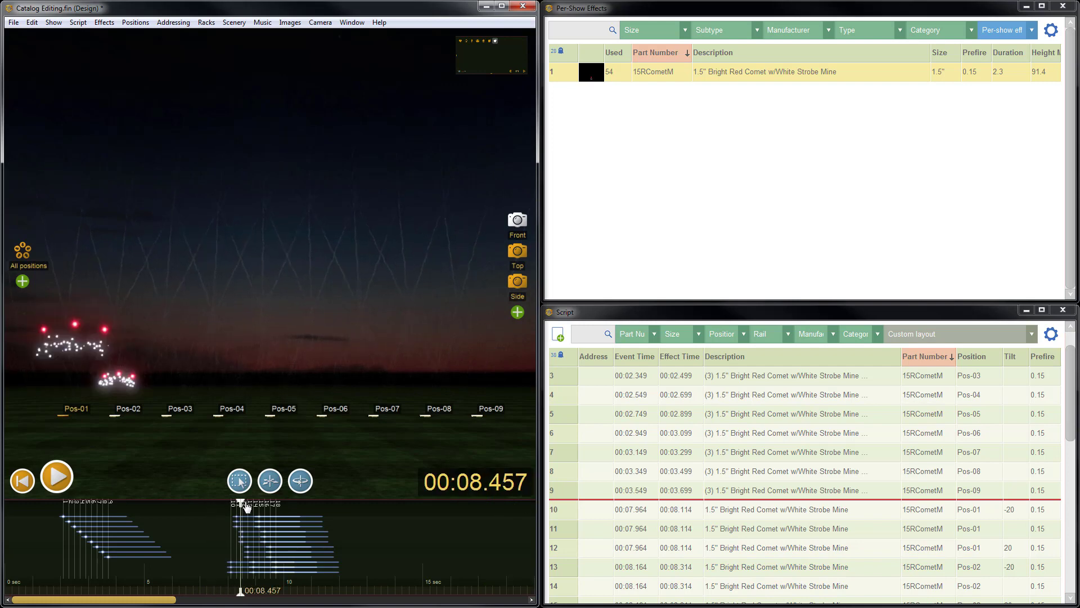
- Play back the nine sequenced fan groups at the start of the timeline and park the playhead at 00:06.500
left_click_drag(280, 506, 290, 531)
left_click(218, 521)
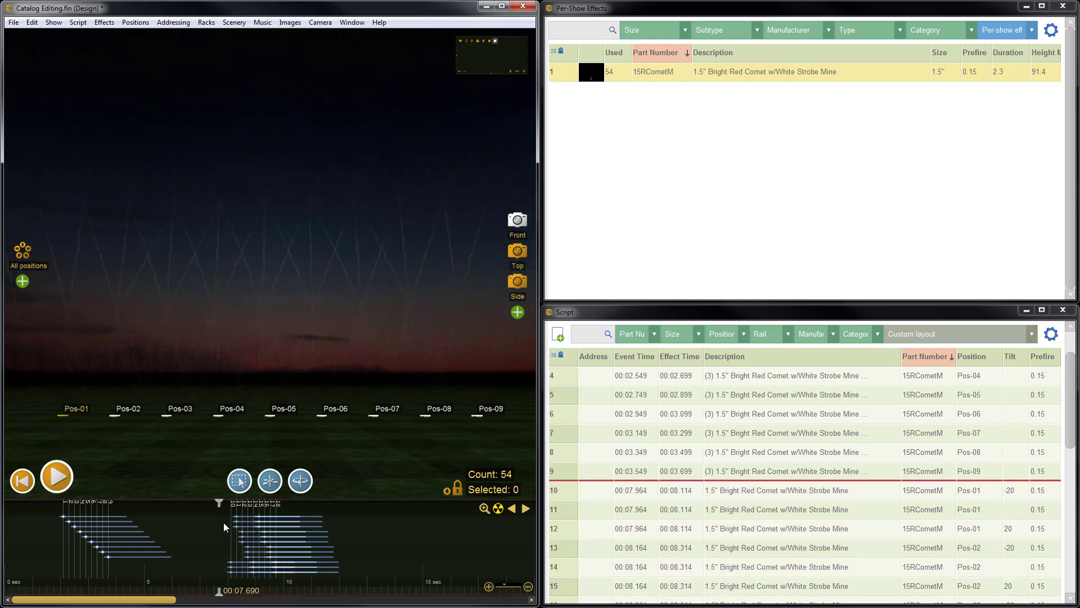
left_click(59, 537)
key("space")
left_click_drag(84, 508, 110, 511)
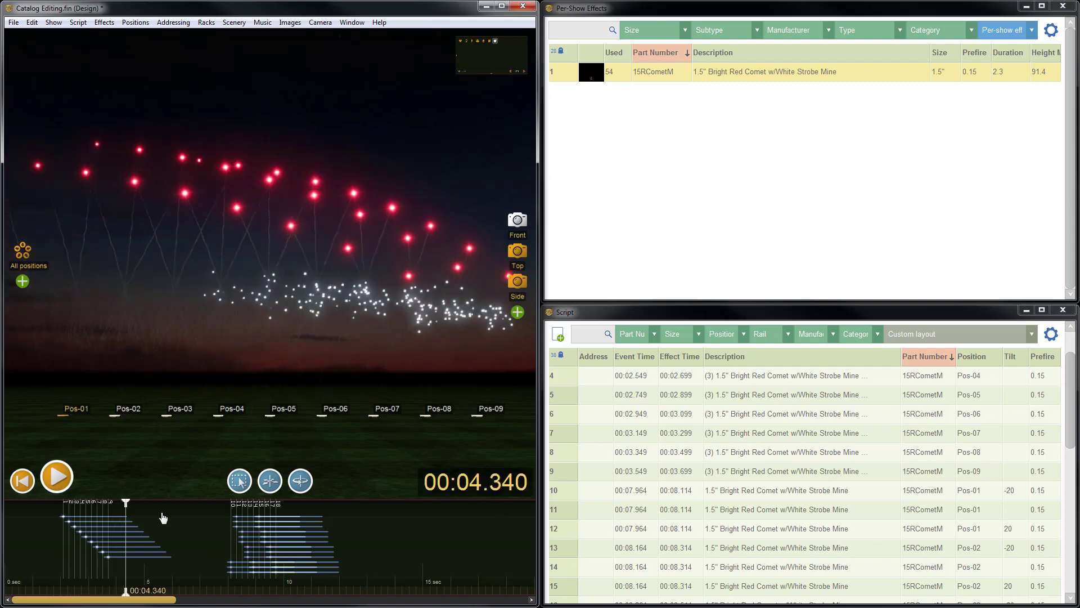
left_click(185, 521)
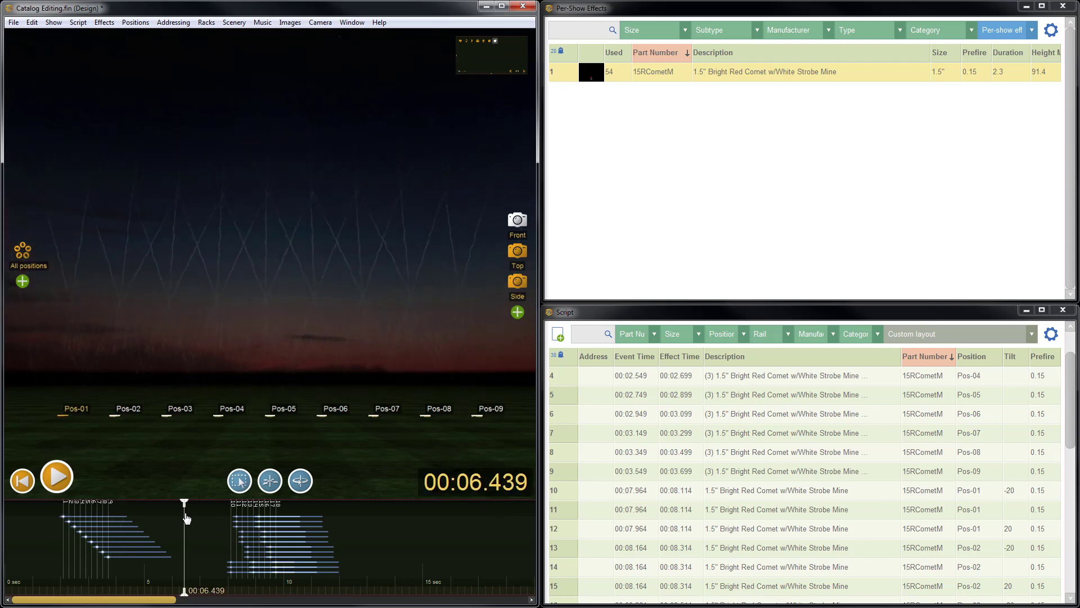
- Address the show with FireOne Module 32 Pins and 3 ematches per pin, clearing the Group constraint from the single-pin restriction
left_click(173, 23)
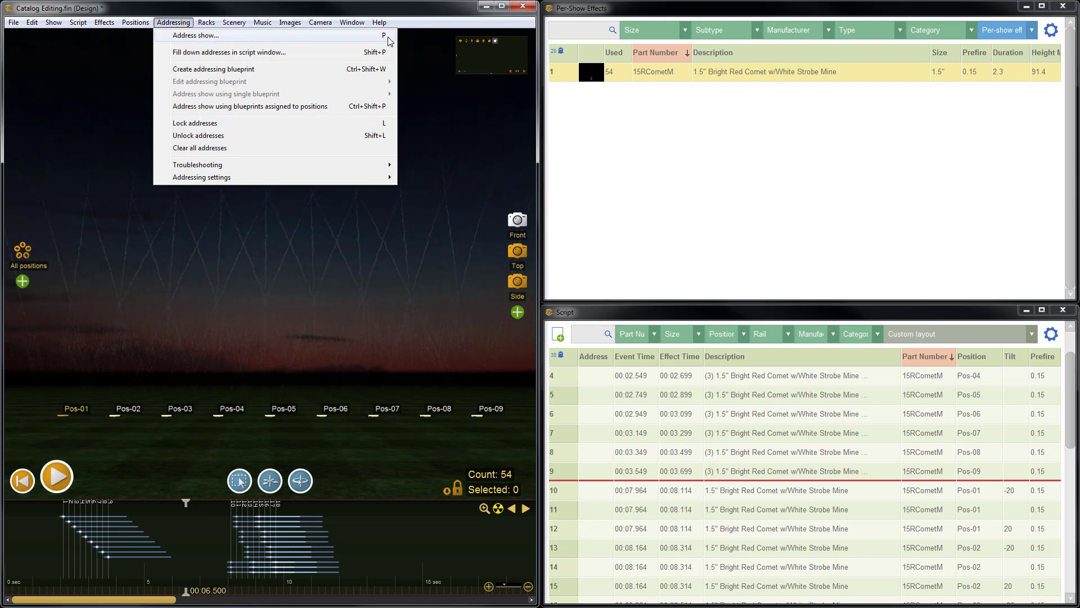
left_click(327, 37)
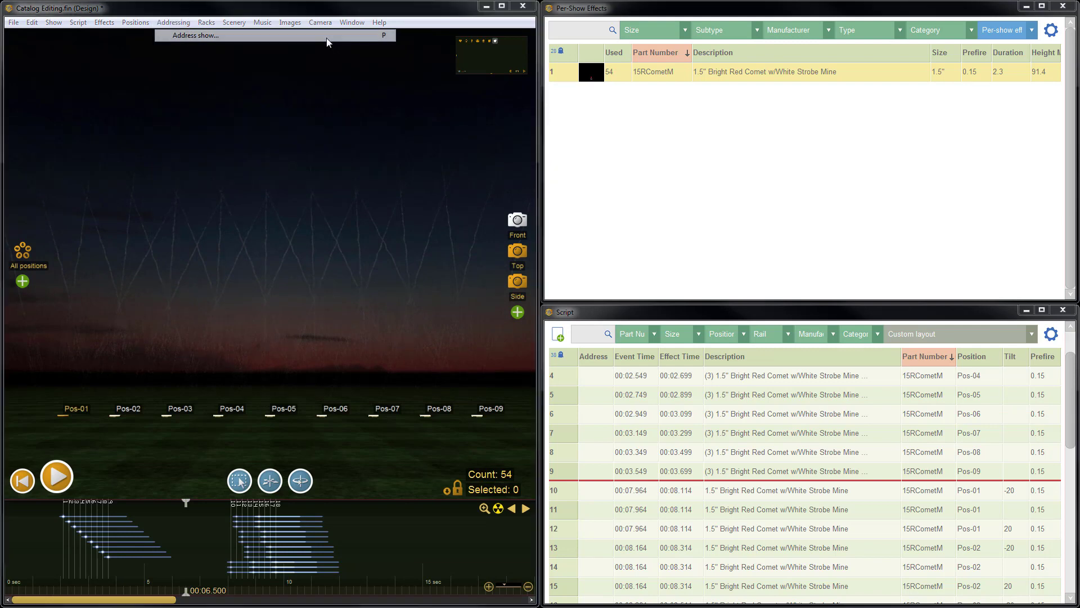
left_click_drag(443, 114, 427, 87)
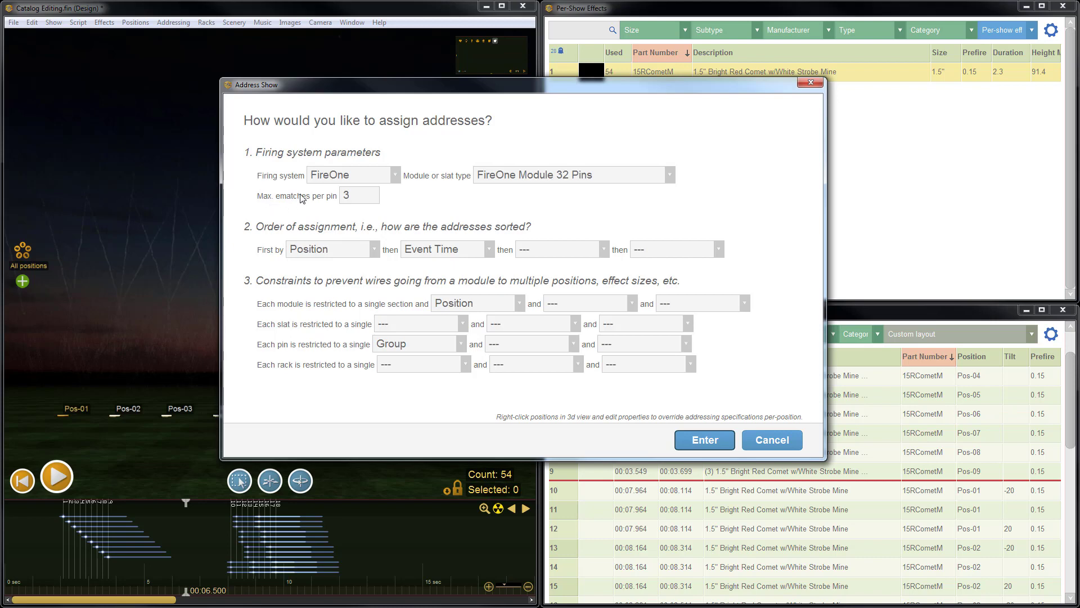
left_click(358, 195)
left_click(403, 345)
left_click(411, 365)
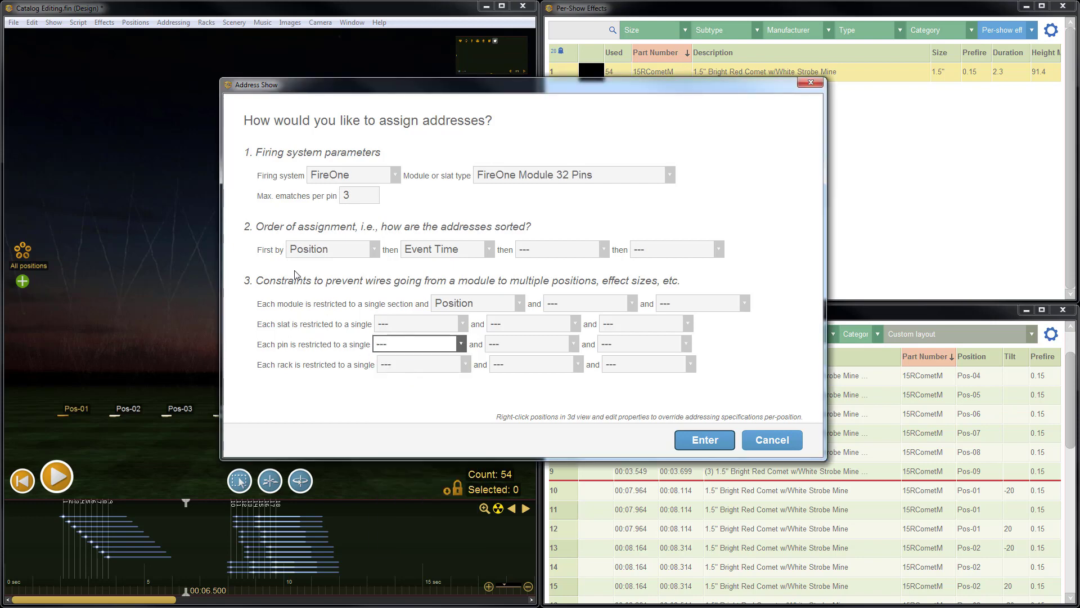
left_click(324, 344)
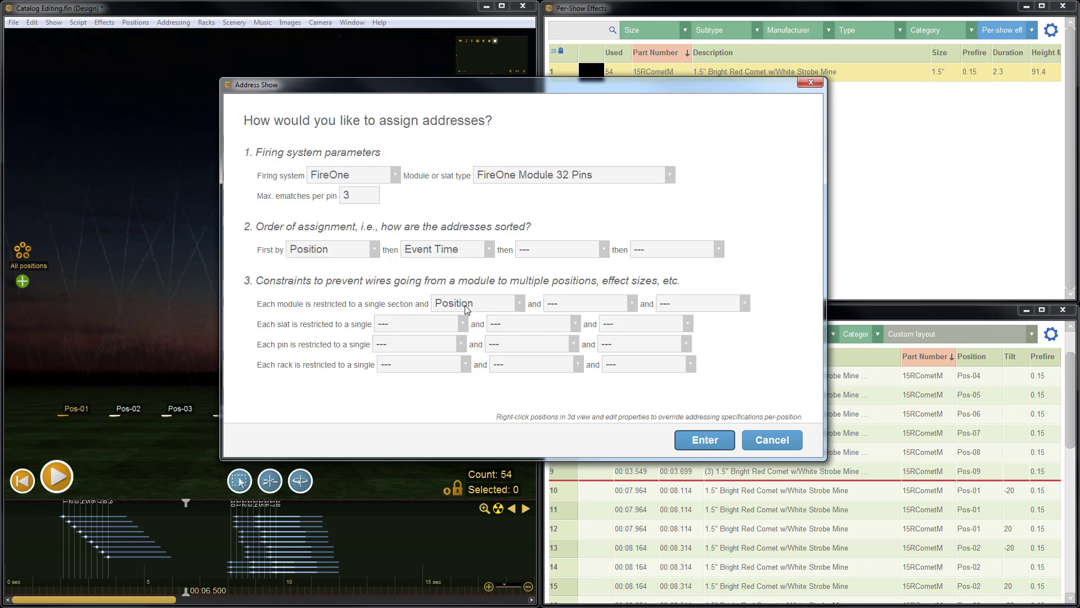
left_click(705, 440)
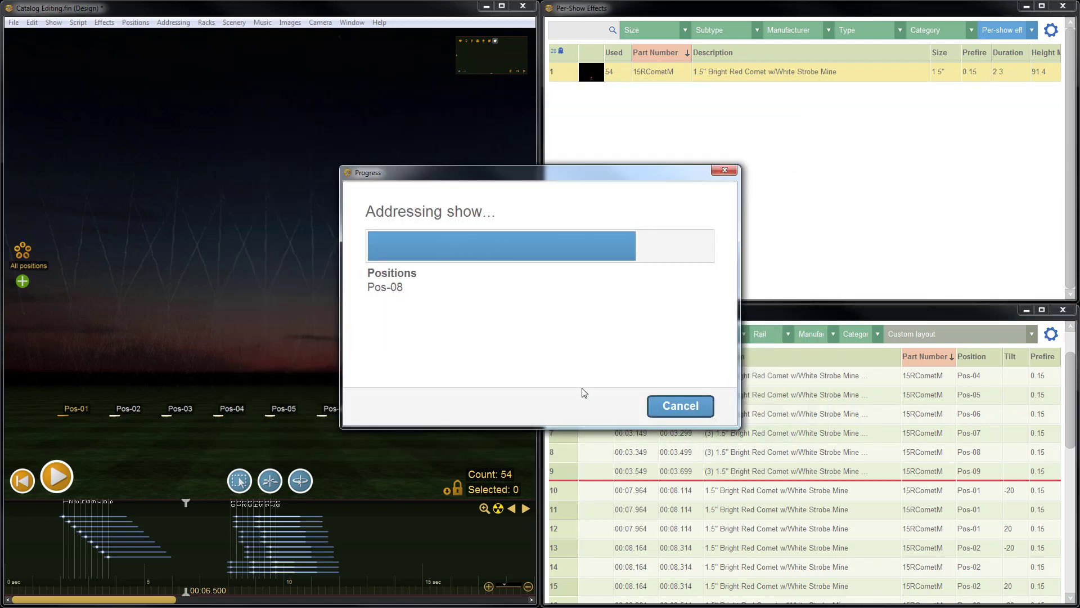
left_click(707, 419)
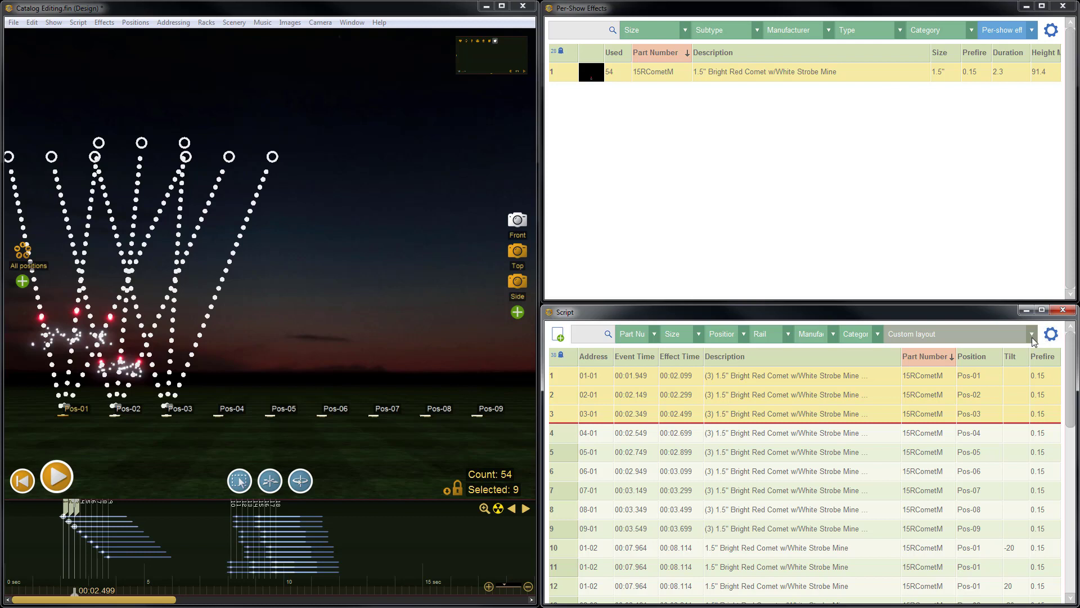
- Turn off one row per group in the script table and select the Pos-01 and Pos-02 comets to check their addresses
left_click(1049, 334)
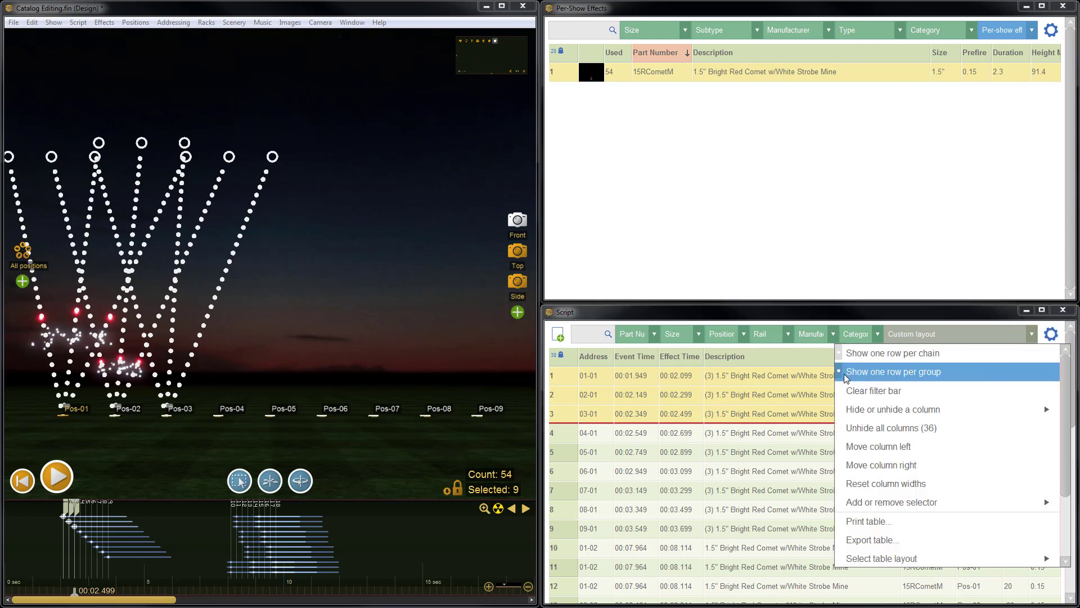
left_click(911, 372)
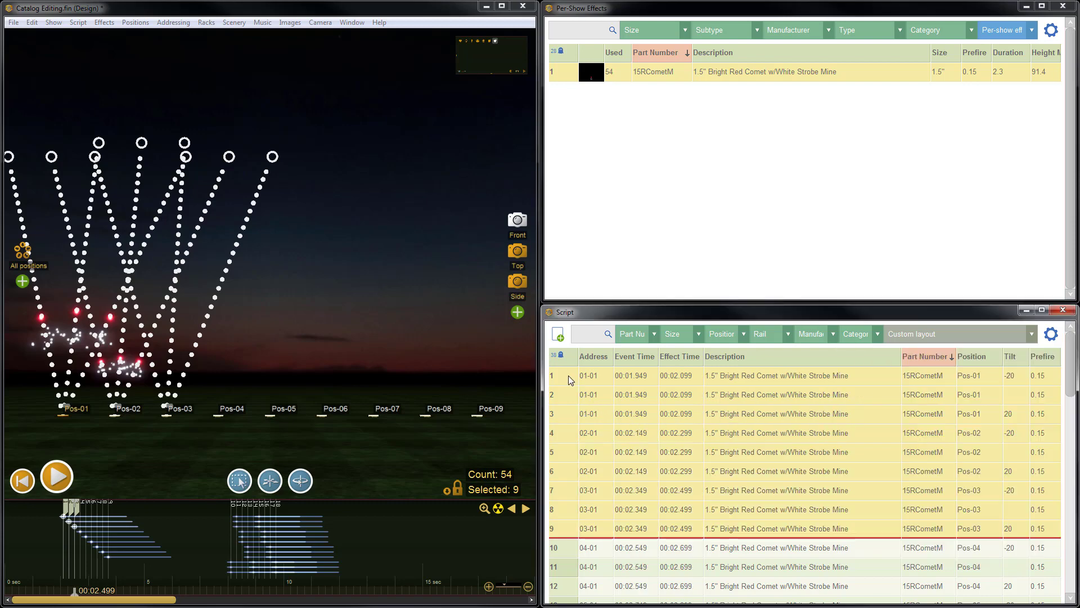
left_click_drag(565, 376, 566, 413)
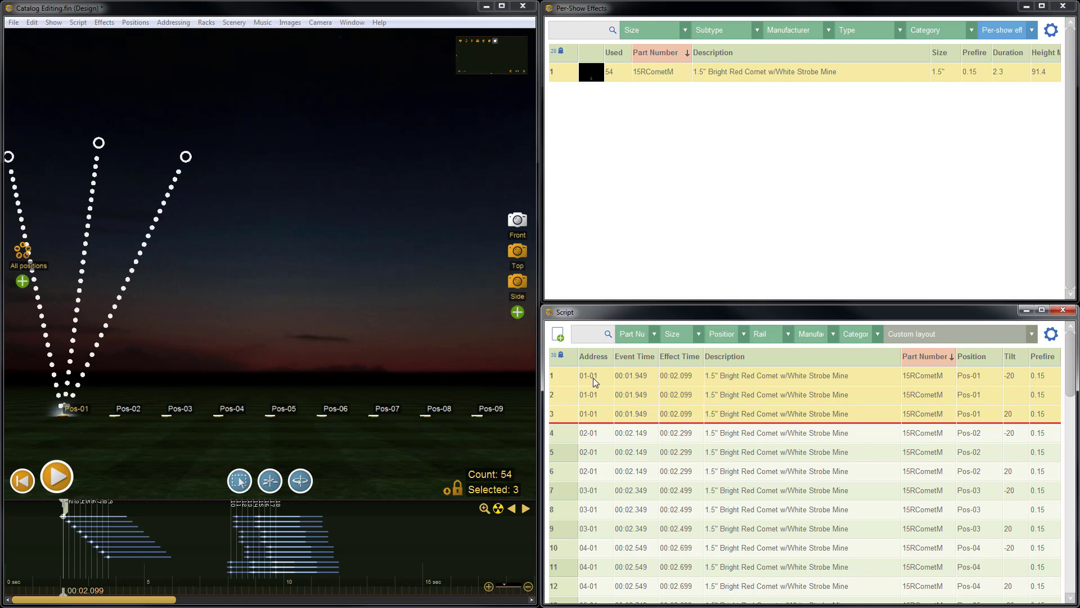
left_click_drag(570, 436, 573, 468)
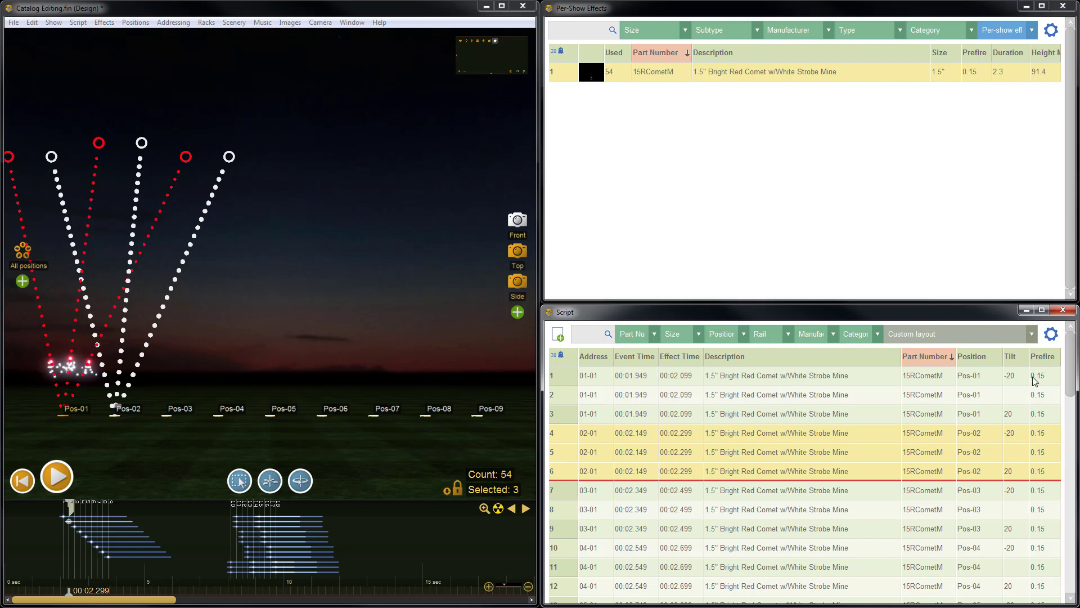
- Compare the addresses of the ungrouped Pos-07 comets in rows 46 to 48 with those of the grouped Pos-01 comets
left_click_drag(1071, 369, 1042, 568)
left_click_drag(582, 588, 570, 433)
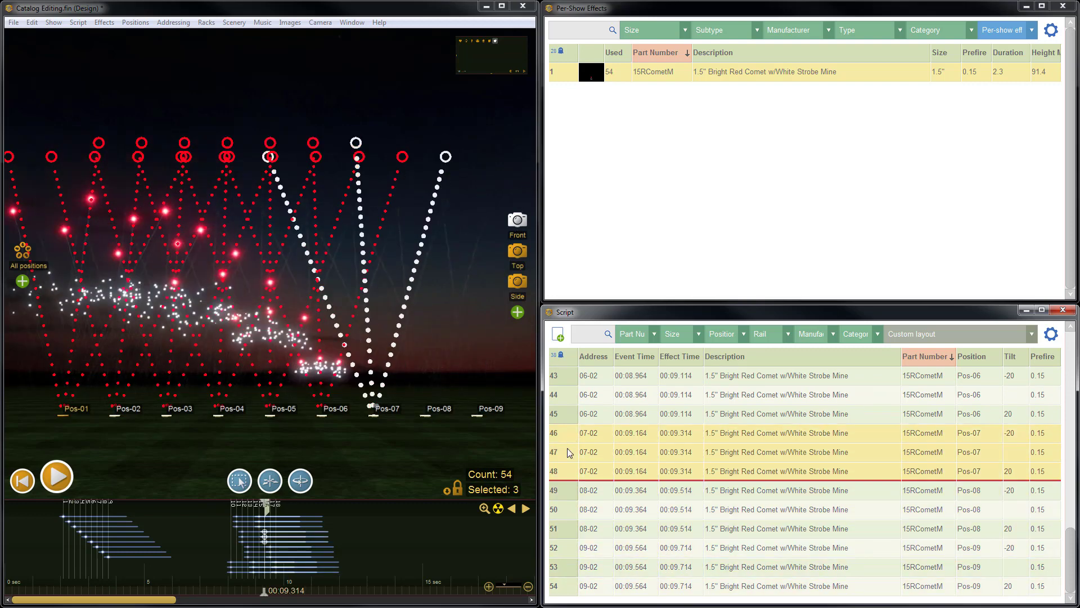
left_click_drag(1070, 557, 1041, 374)
left_click_drag(560, 378, 558, 409)
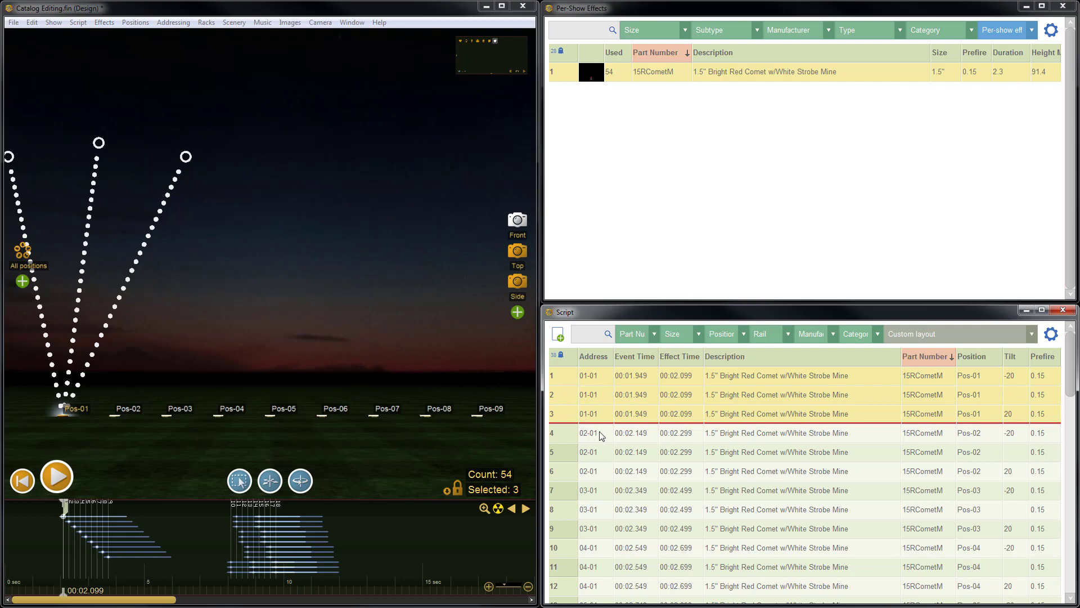
left_click_drag(1070, 378, 1065, 591)
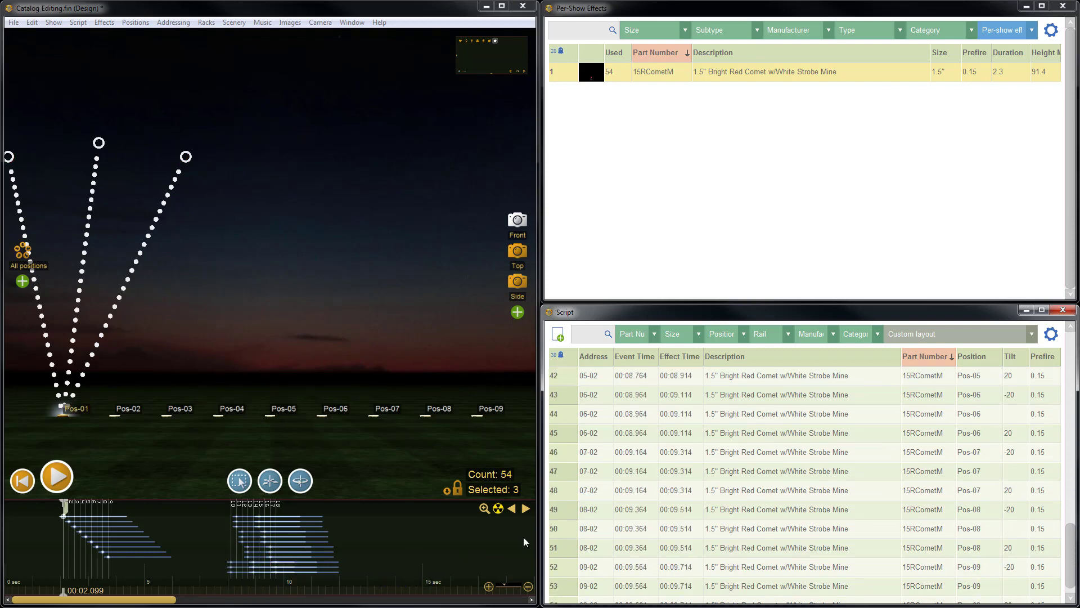
- Readdress the whole show with each pin restricted to a single Group, keeping the other addressing settings
left_click(187, 535)
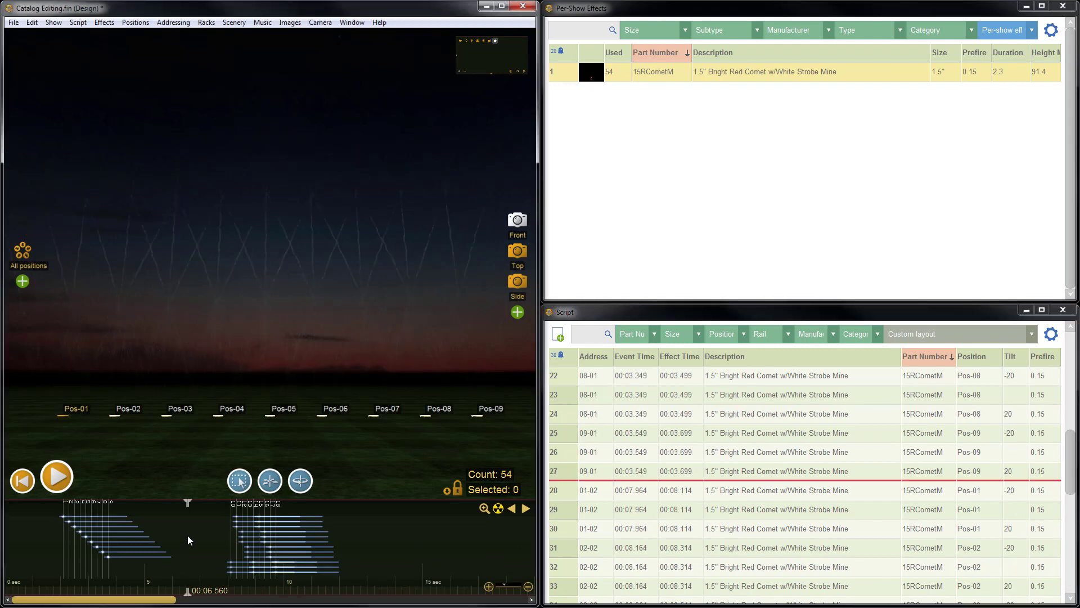
key("ctrl+d")
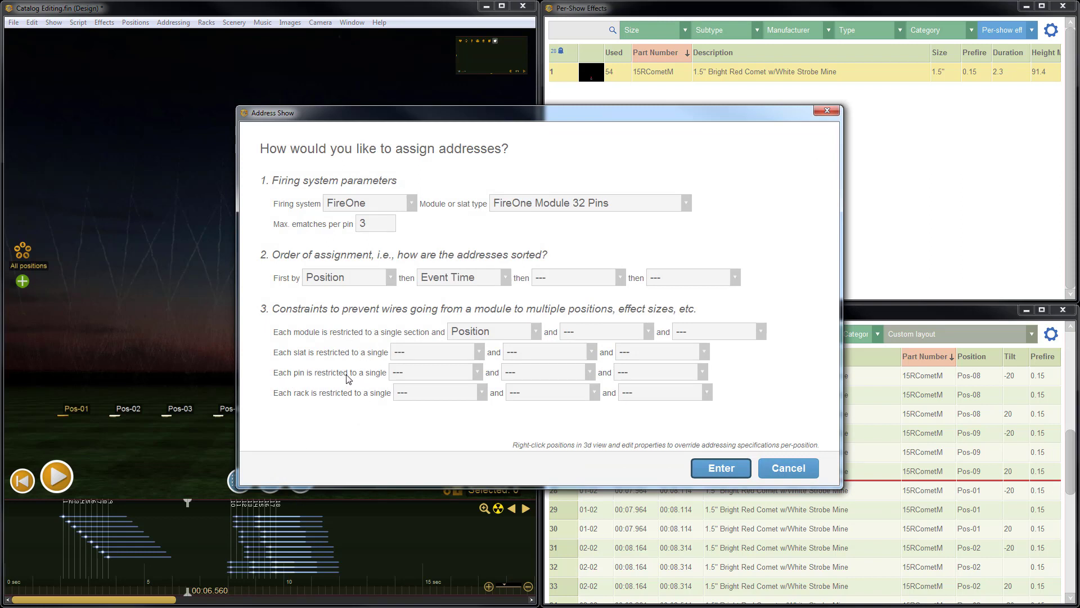
left_click(423, 374)
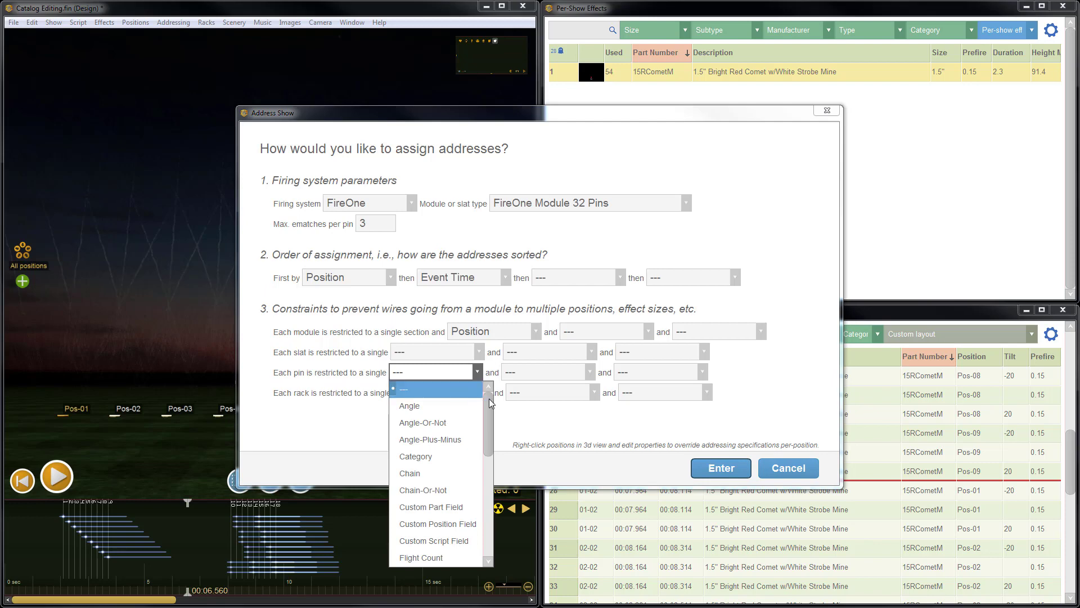
left_click_drag(491, 400, 489, 439)
left_click(437, 491)
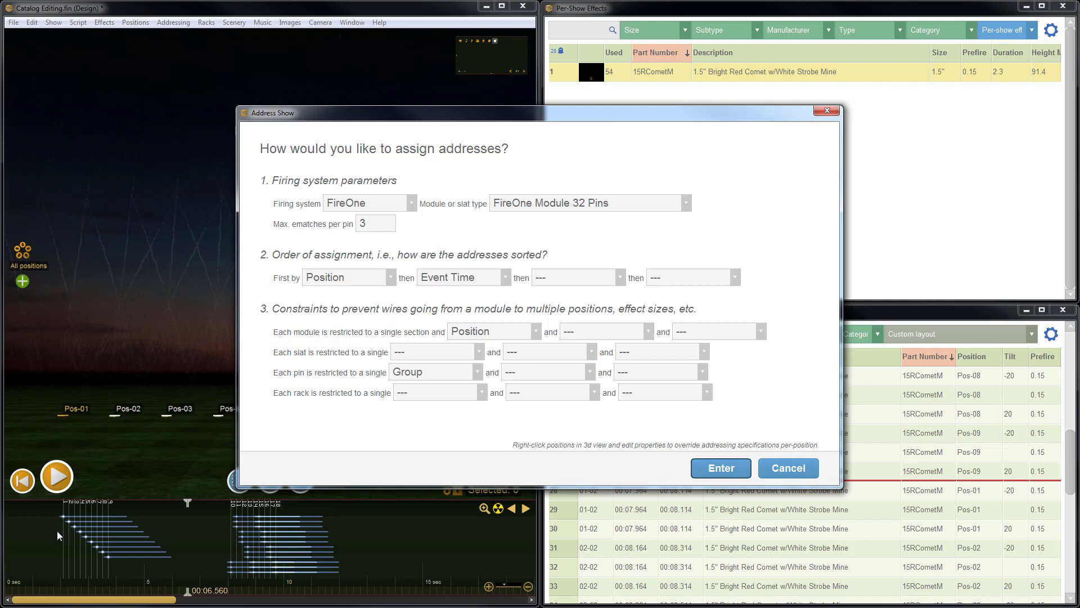
left_click(712, 470)
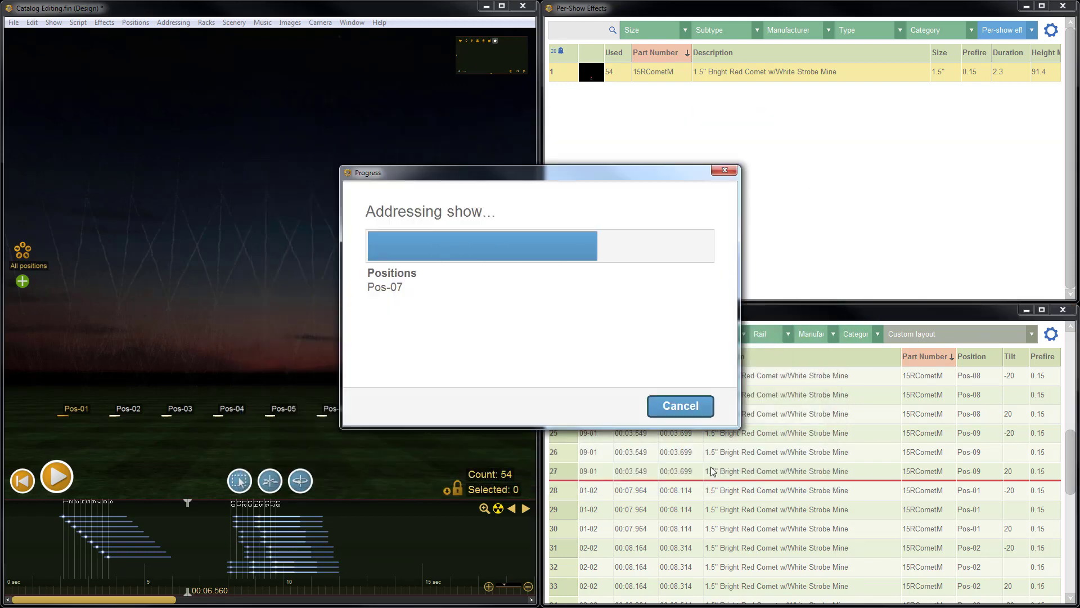
left_click(732, 417)
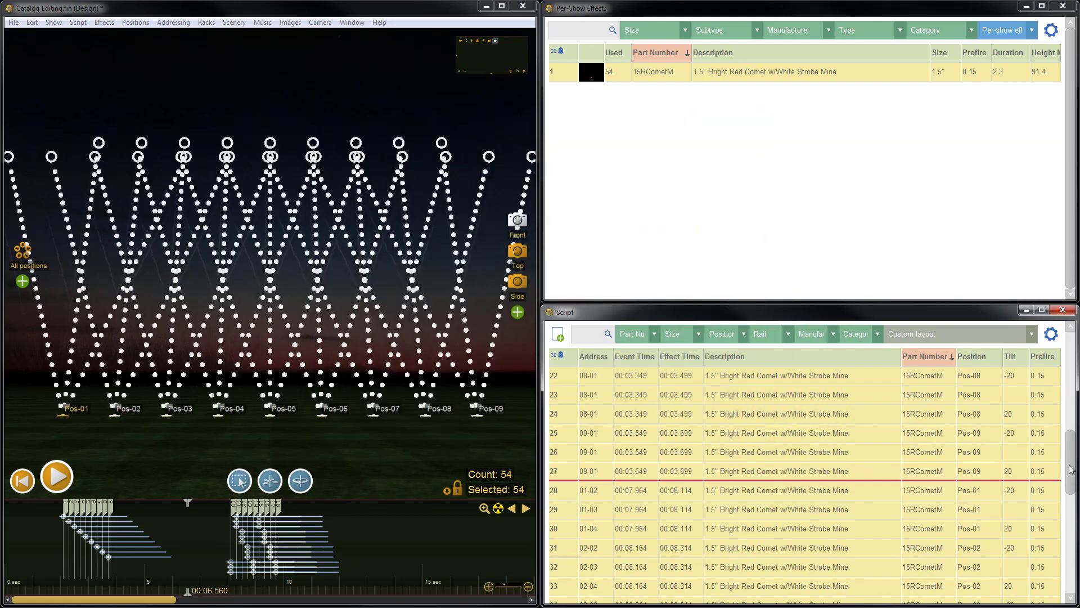
- Examine the new addresses of the grouped comets at Pos-01 to Pos-03 in the script
left_click_drag(1067, 473, 883, 360)
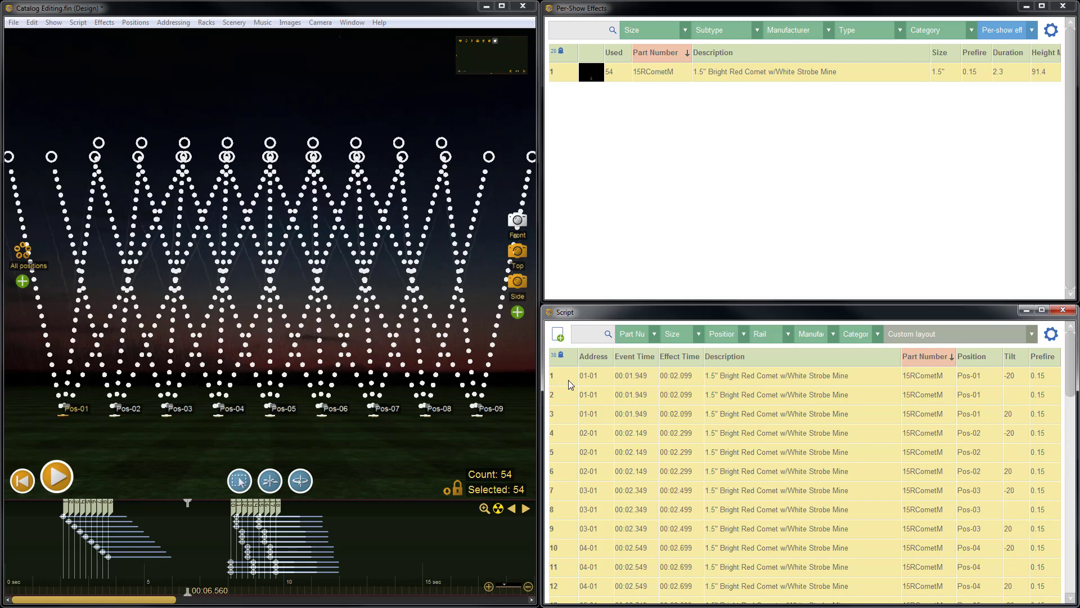
left_click_drag(568, 380, 565, 403)
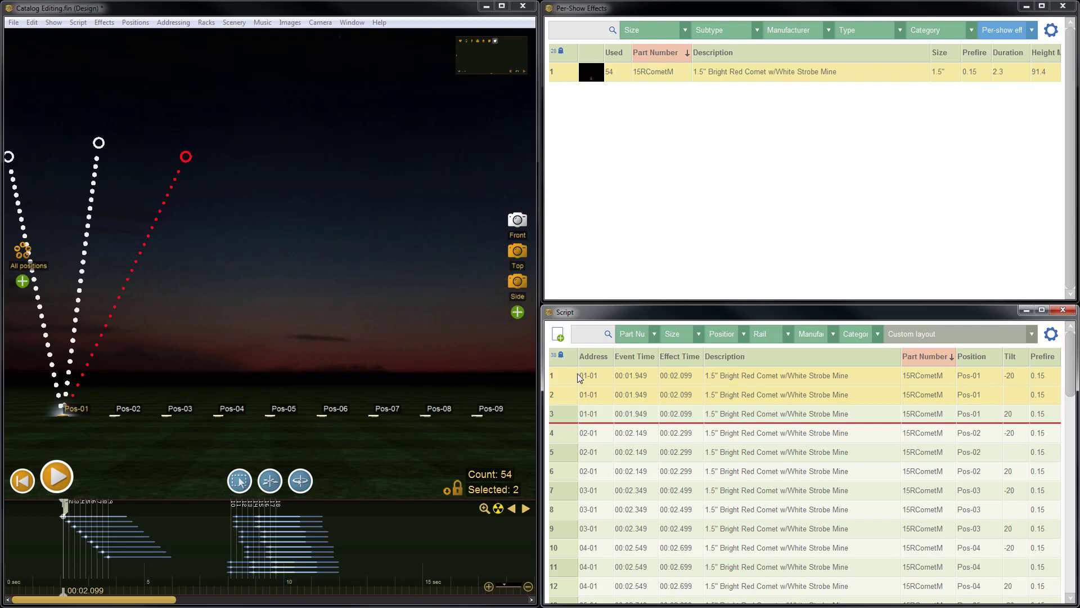
left_click_drag(566, 375, 571, 414)
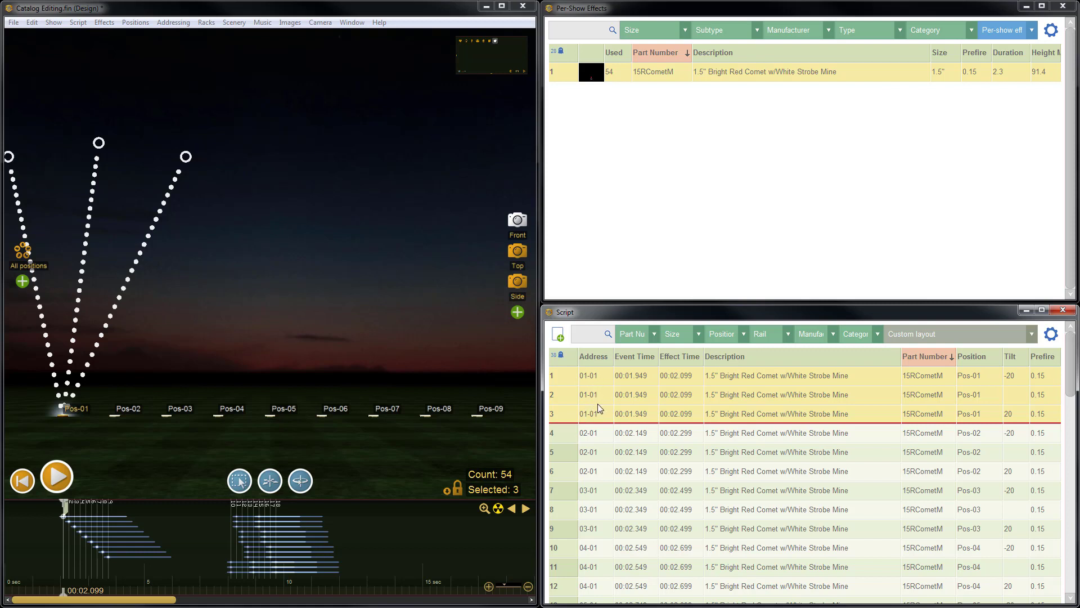
left_click_drag(561, 375, 562, 517)
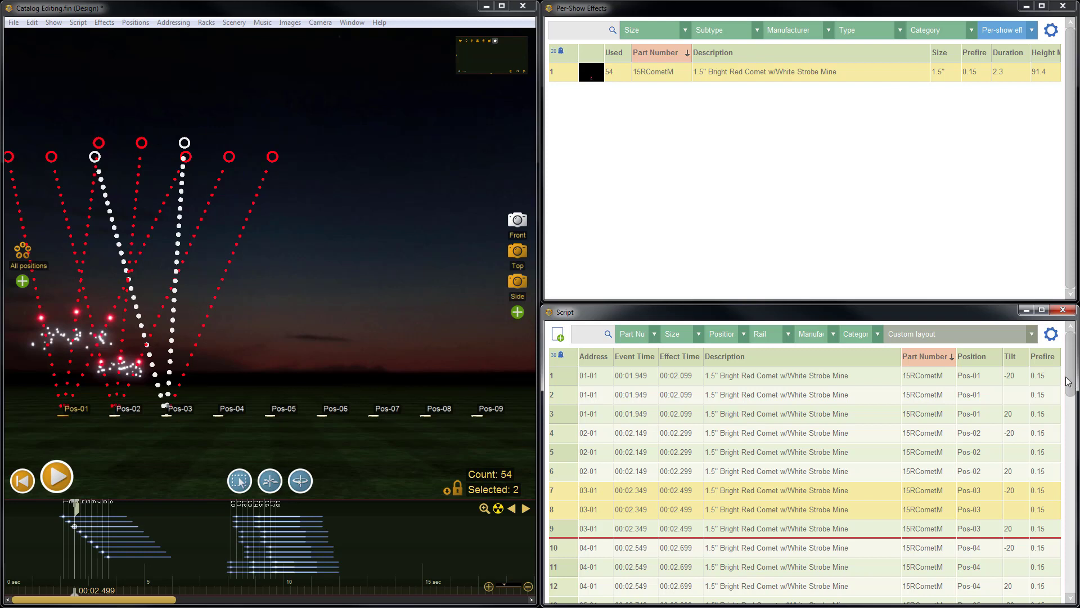
- Select the ungrouped Pos-01 comets in script rows 28 to 30 and check their pin addresses
left_click_drag(1070, 384, 1068, 418)
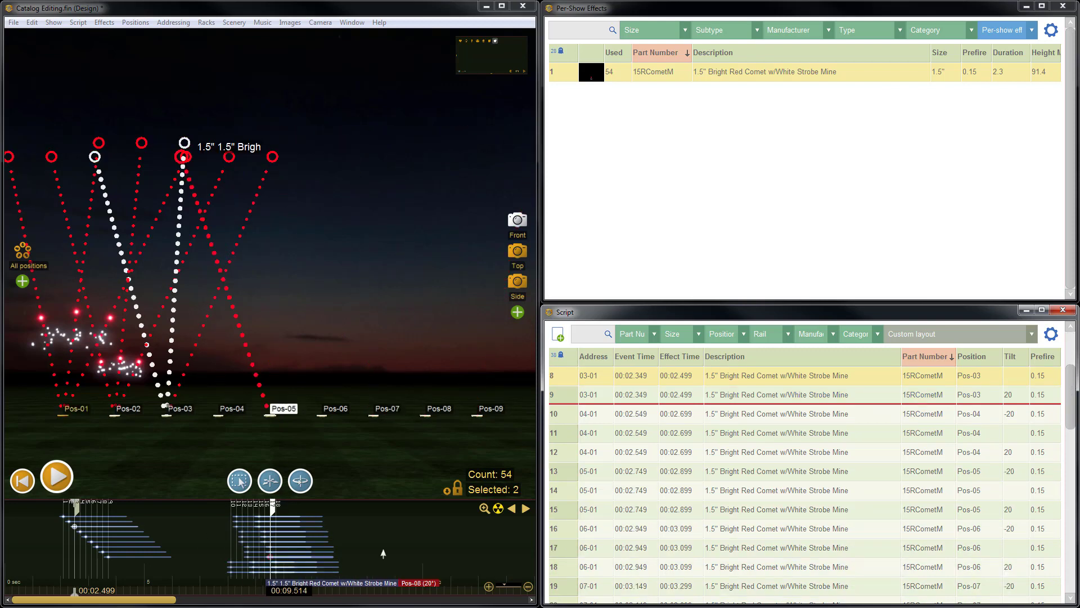
left_click_drag(1073, 410, 1073, 490)
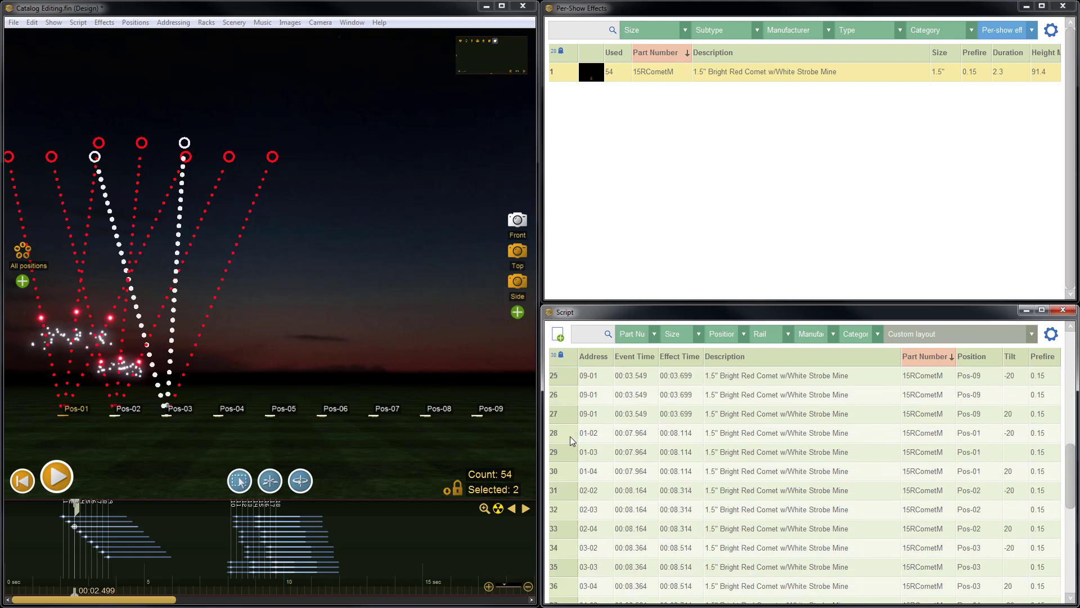
left_click_drag(565, 428, 571, 464)
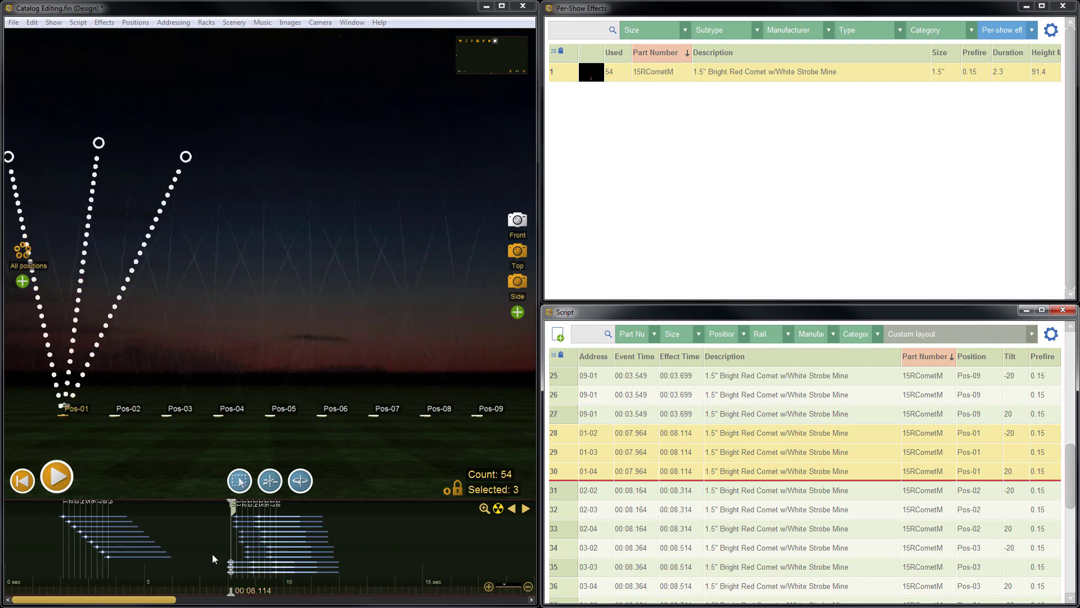
- Clear the selection with the playhead at 00:06.681 and review the script addresses where the grouped comets give way to ungrouped ones
left_click(216, 520)
left_click_drag(216, 507, 189, 505)
left_click(190, 510)
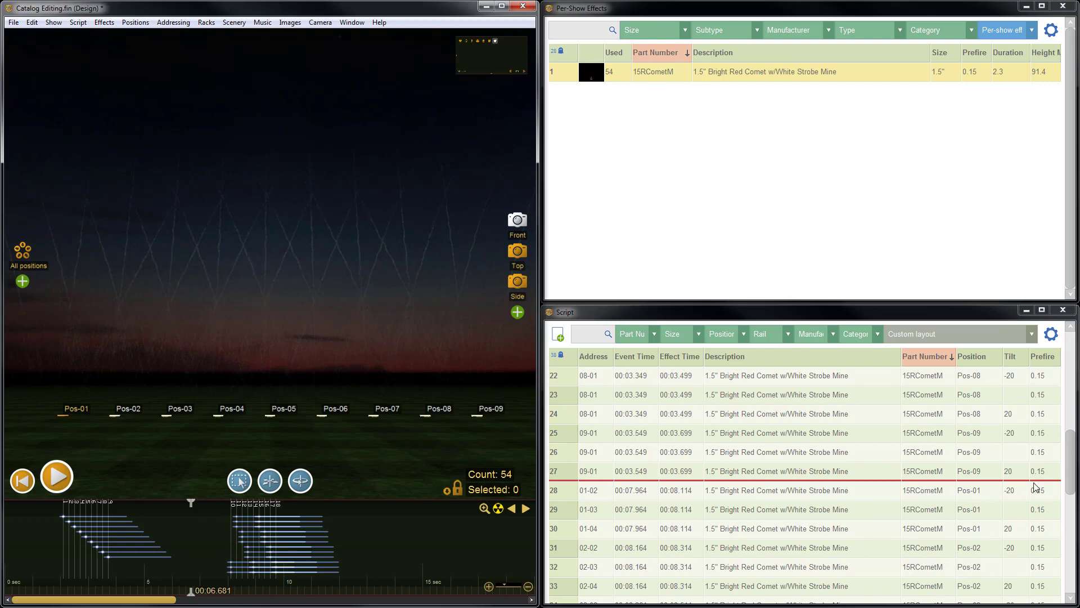
left_click_drag(1069, 456, 1067, 482)
scroll(1056, 479, "up", 1)
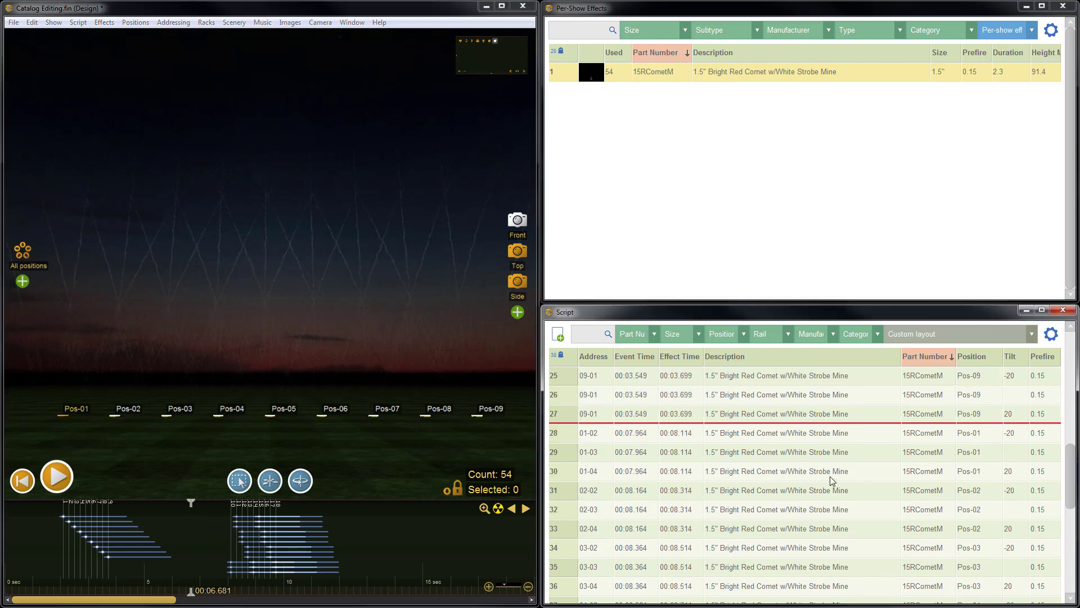